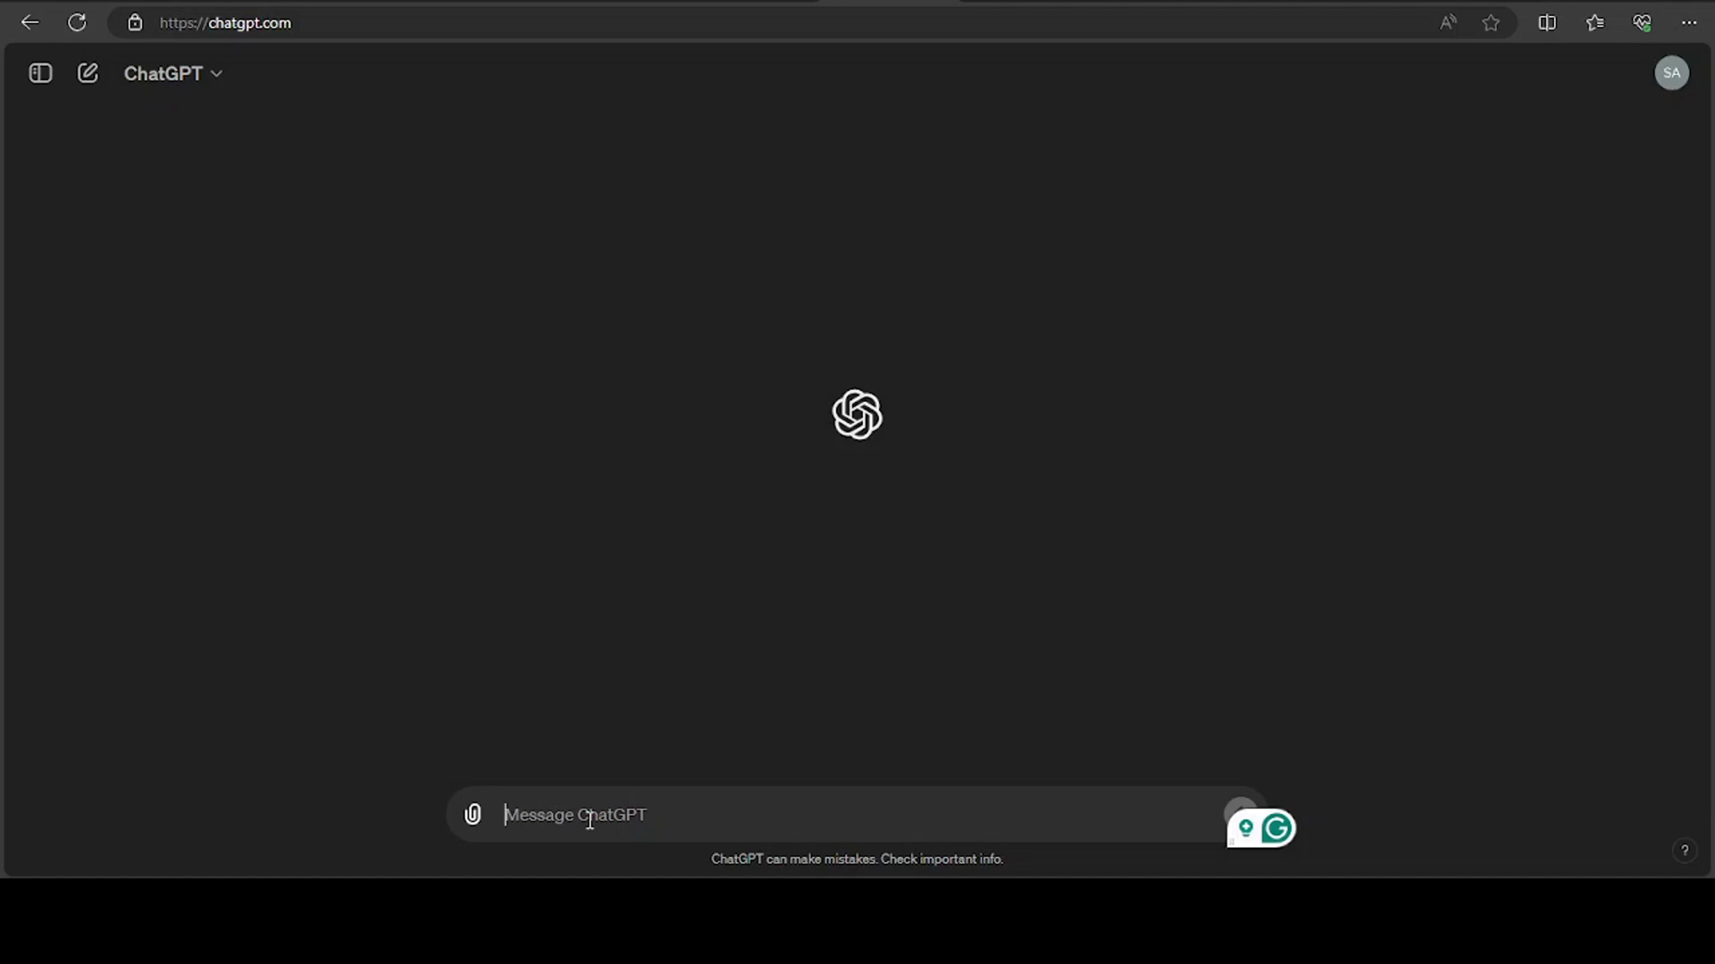
Ask ChatGPT to "Create Mermaid ER diagram script for the hospital management system"
{"action": "left_click", "coordinate": [590, 819]}
{"action": "left_click", "coordinate": [1122, 6]}
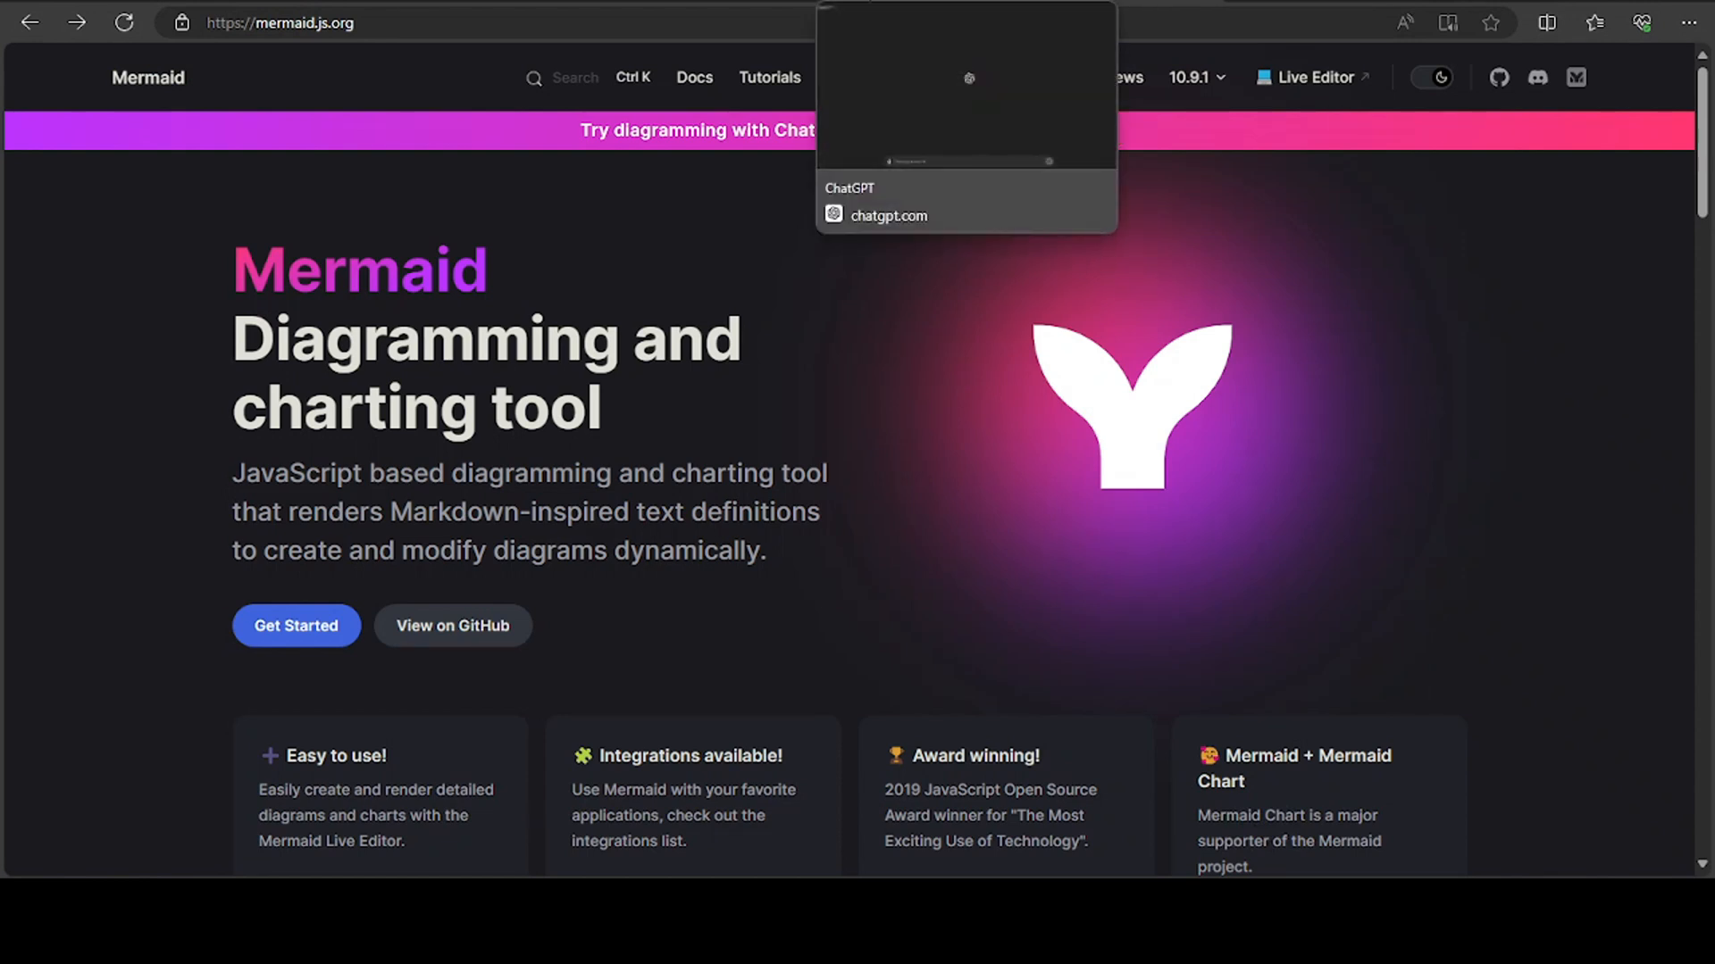
{"action": "left_click", "coordinate": [888, 6]}
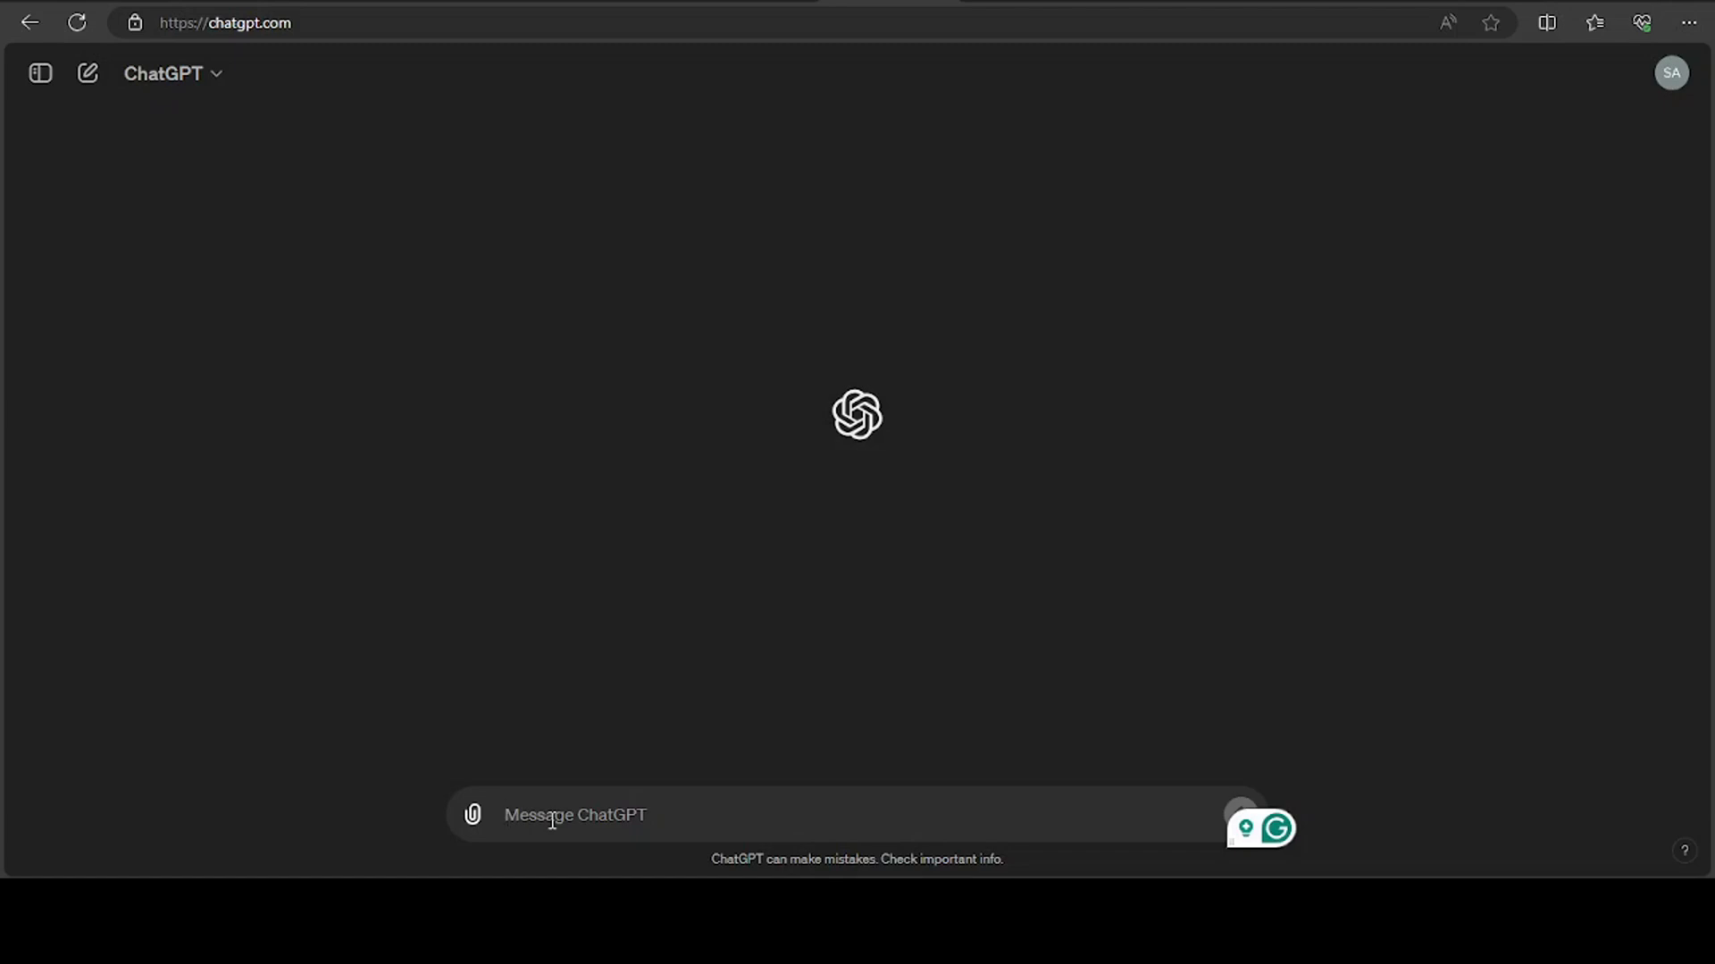
{"action": "type", "text": "Create Mermaid ER diagram script for the hospital management system"}
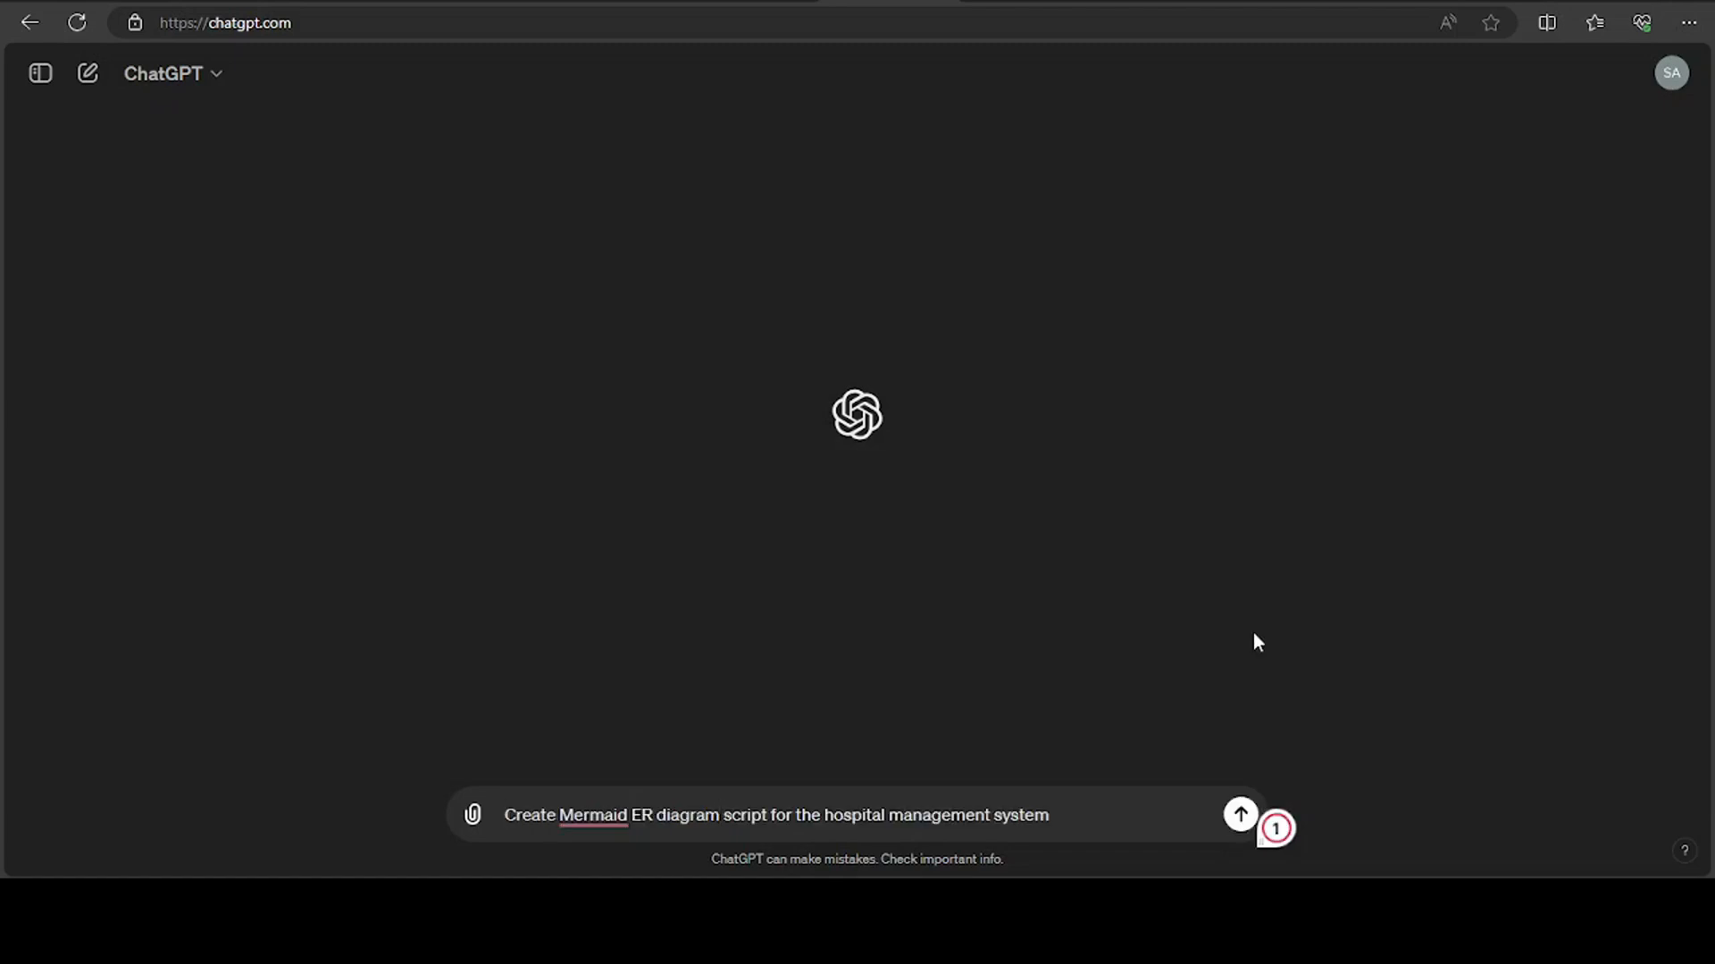
{"action": "mouse_move", "coordinate": [593, 812]}
{"action": "left_click", "coordinate": [1069, 819]}
{"action": "key", "text": "Return"}
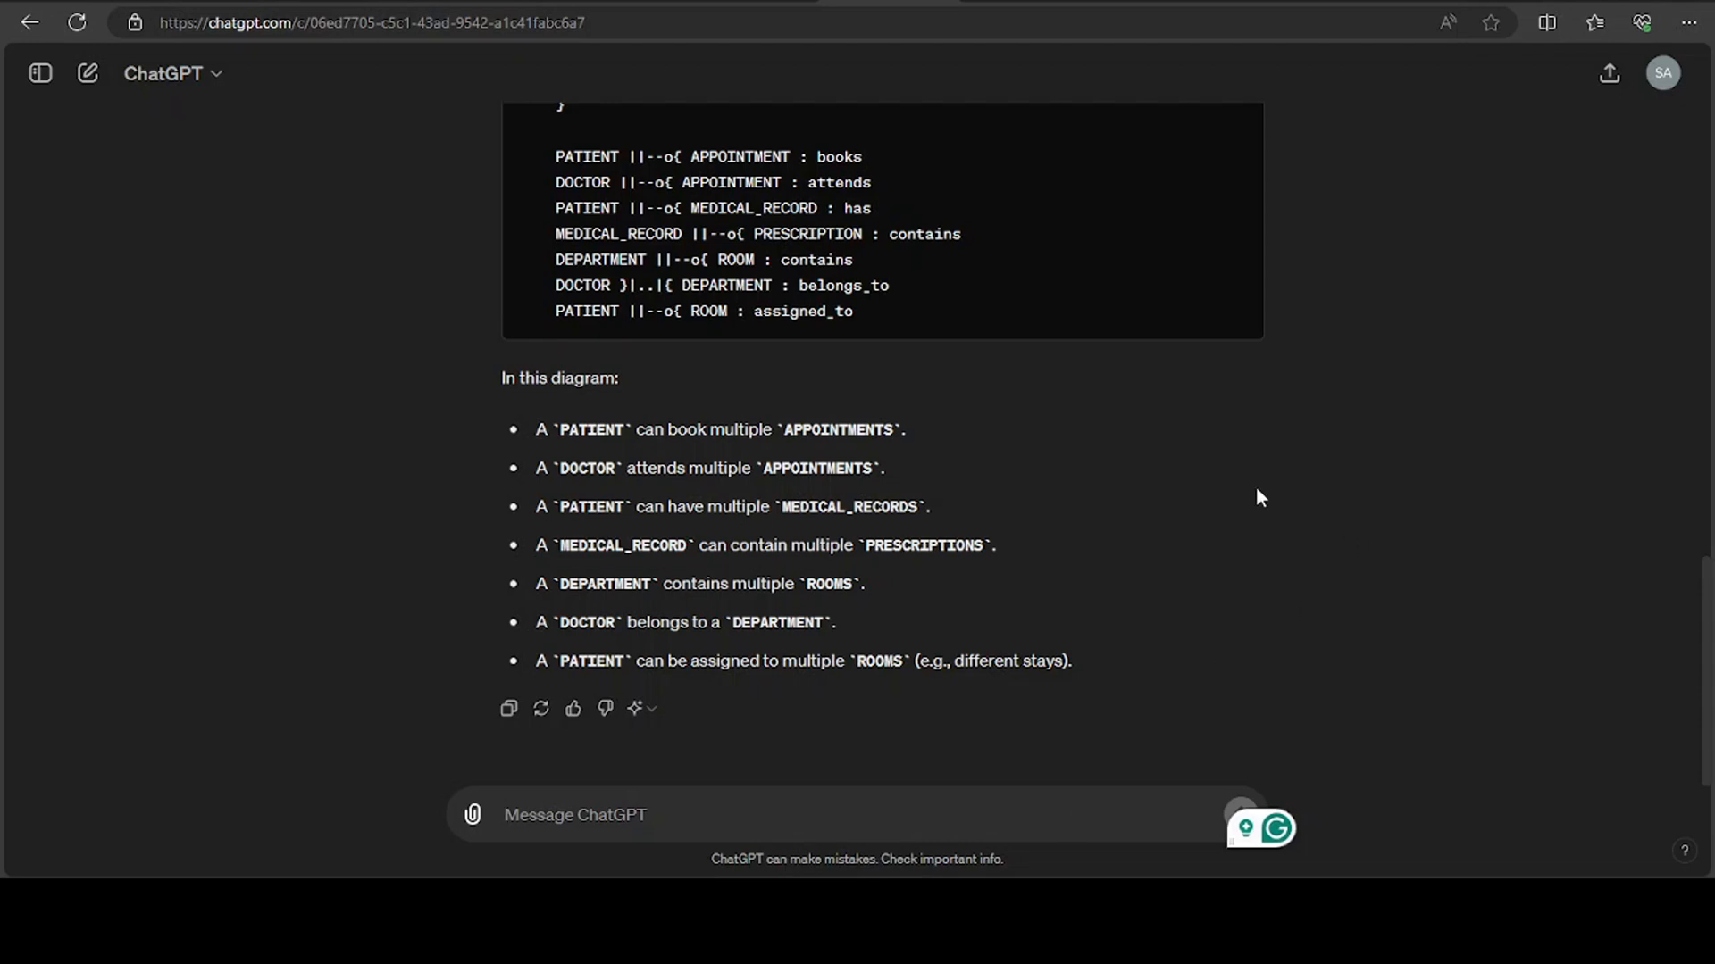
Copy the complete Mermaid erDiagram code from ChatGPT's answer
{"action": "scroll", "coordinate": [1202, 347], "scroll_direction": "up", "scroll_amount": 15}
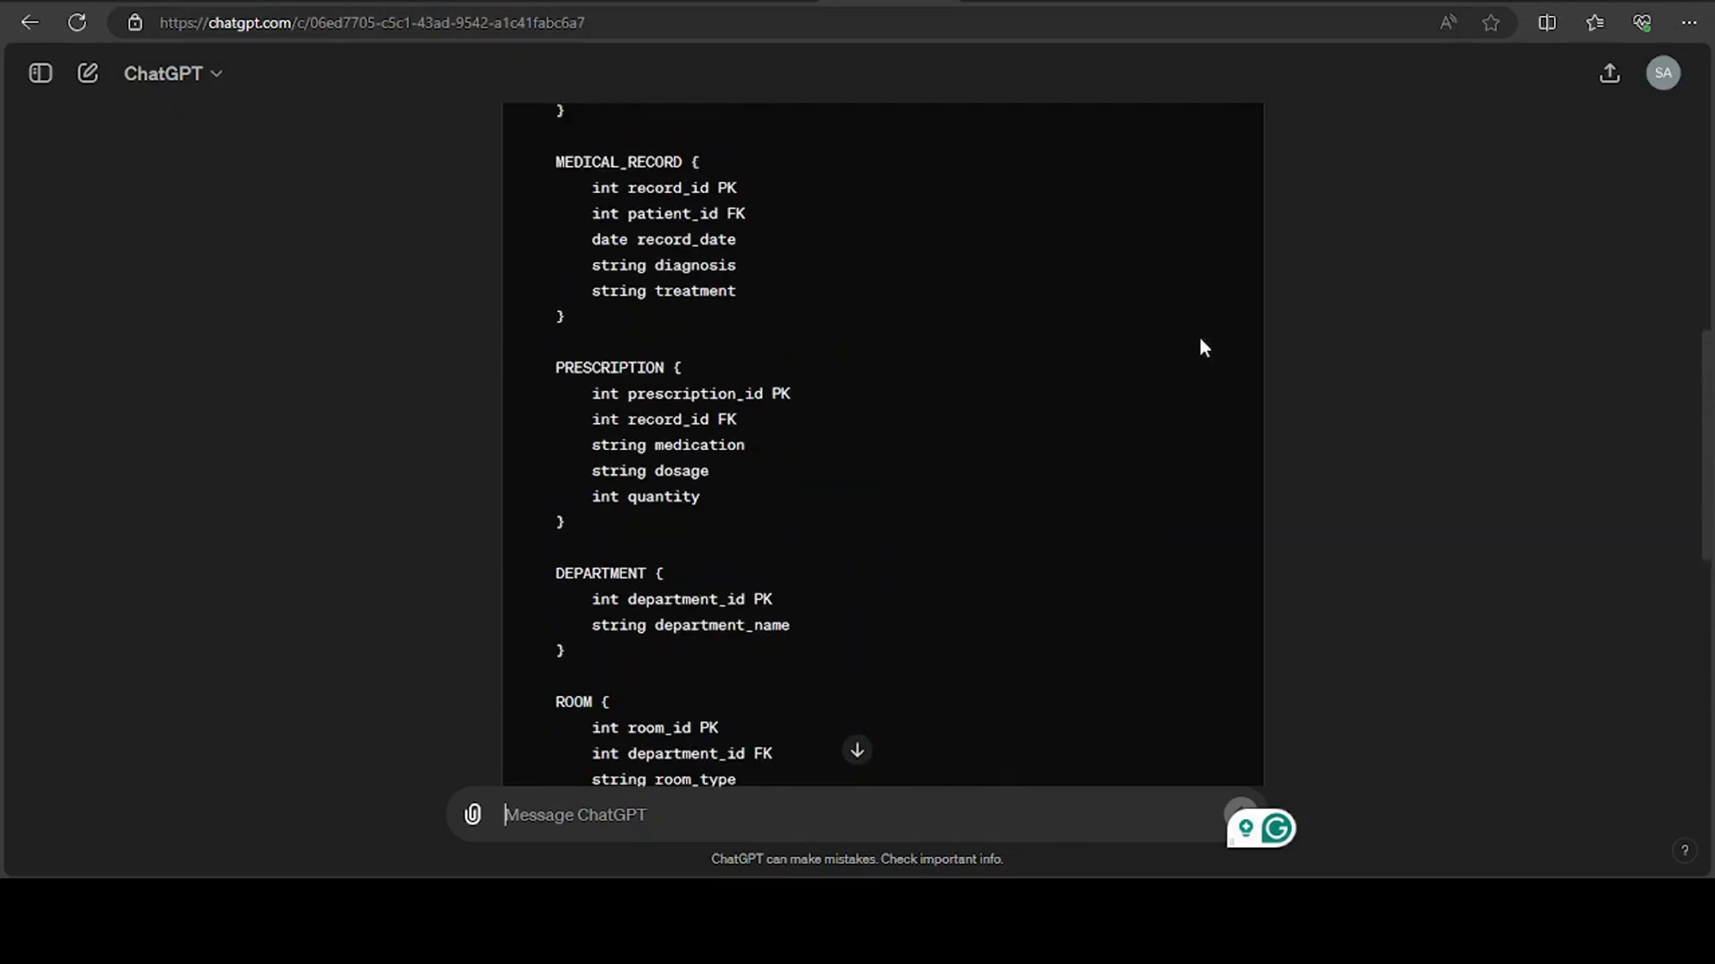
{"action": "scroll", "coordinate": [1201, 347], "scroll_direction": "up", "scroll_amount": 5}
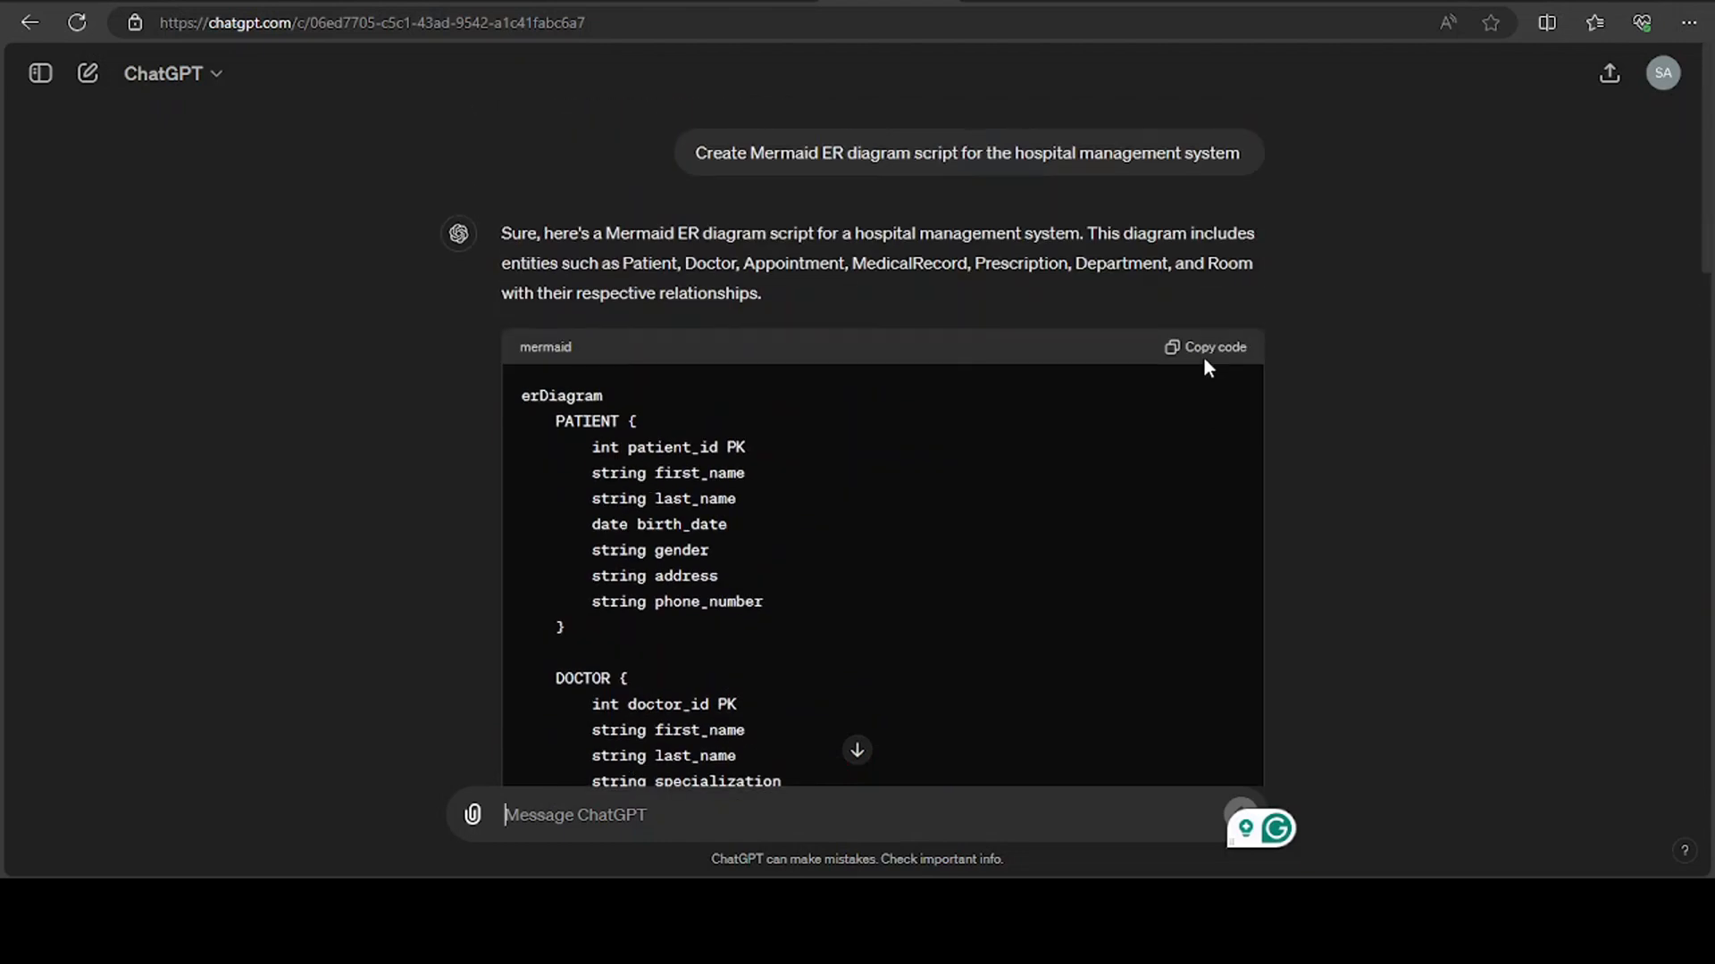
{"action": "left_click", "coordinate": [1204, 356]}
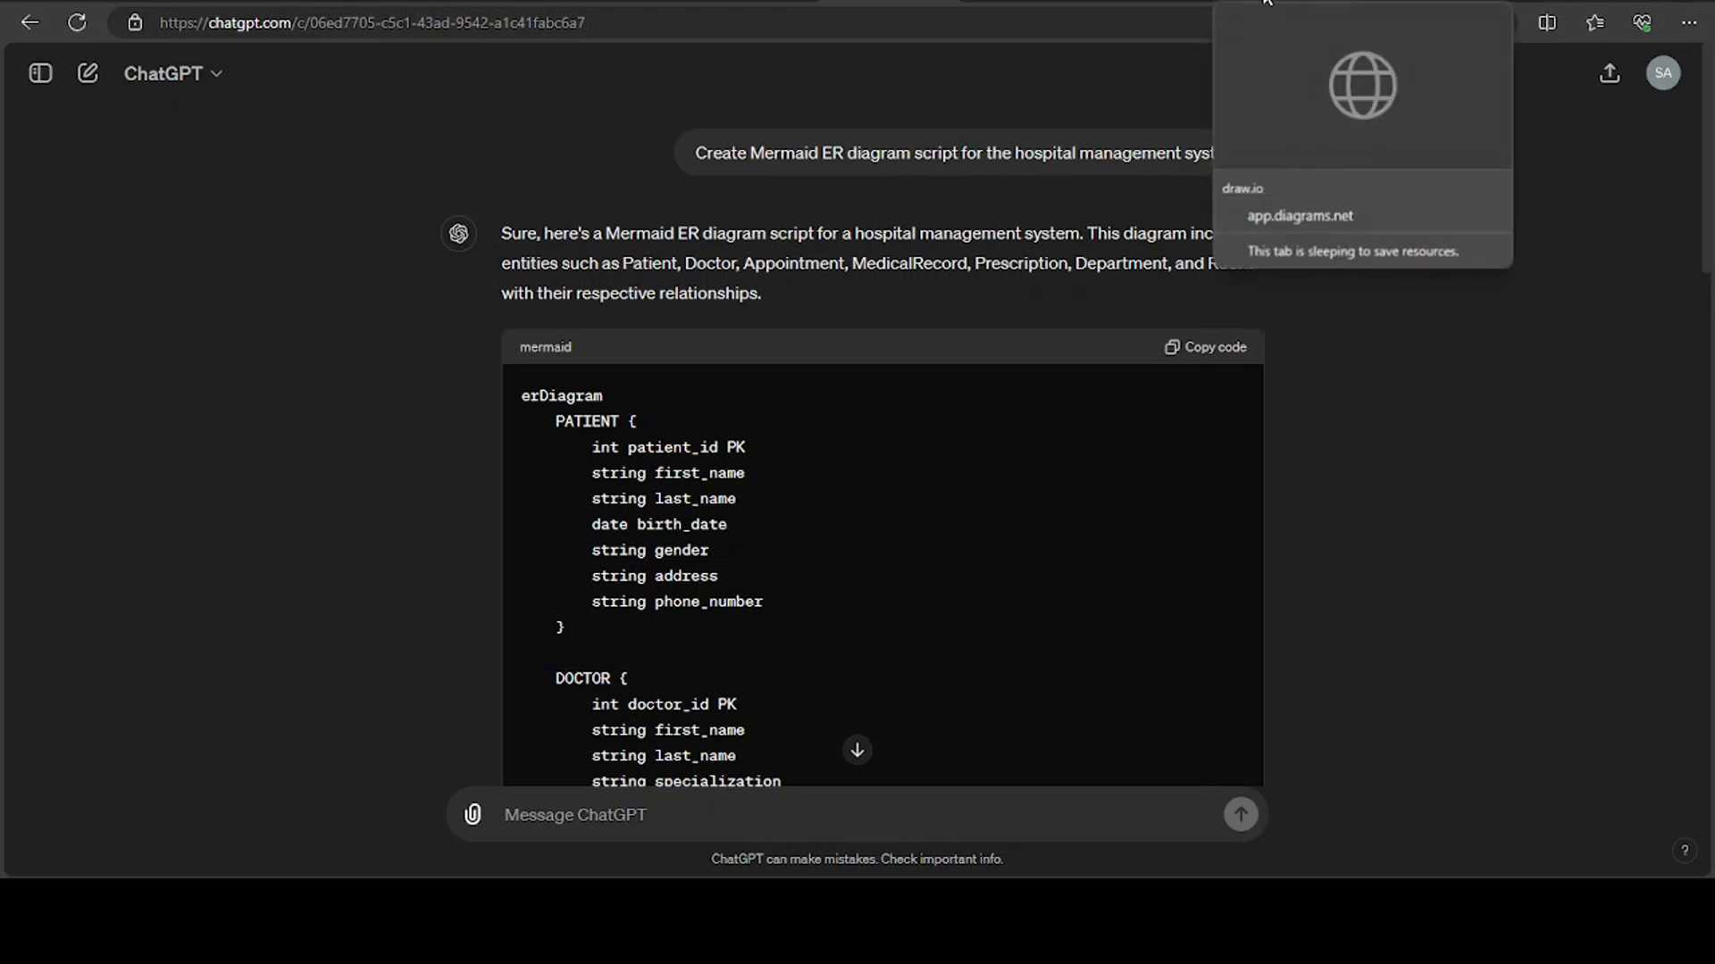
Switch to draw.io and start an untitled diagram, deferring the choice of storage location
{"action": "left_click", "coordinate": [1266, 3]}
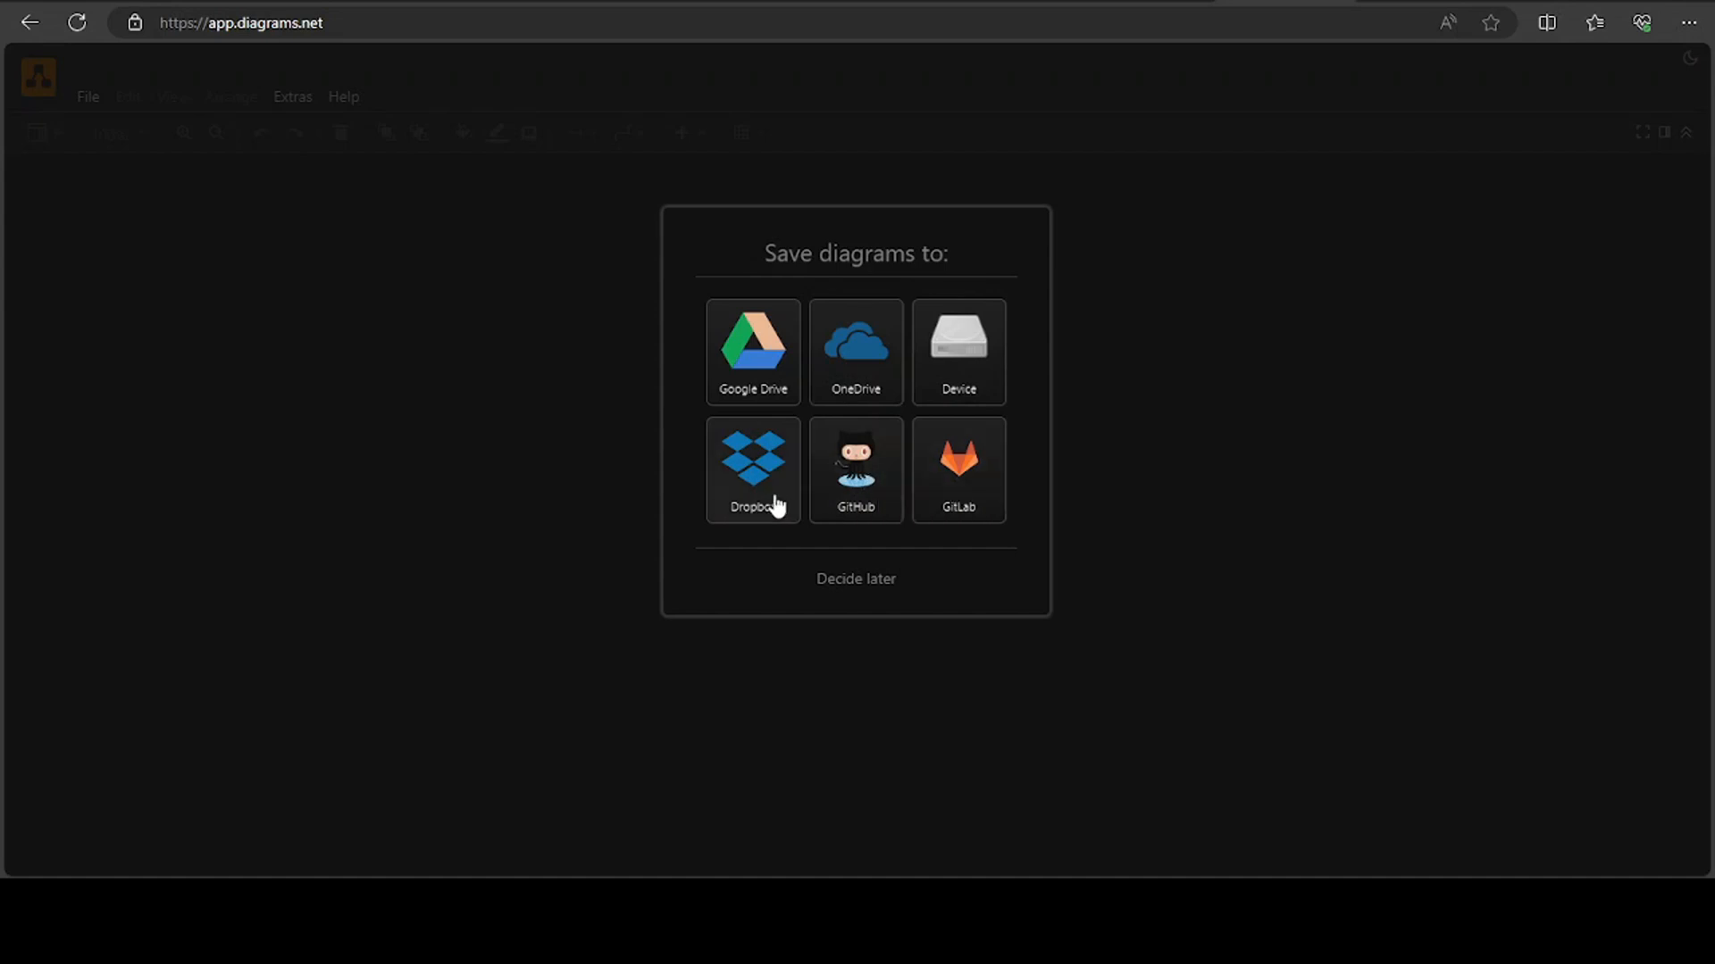
{"action": "left_click", "coordinate": [840, 590]}
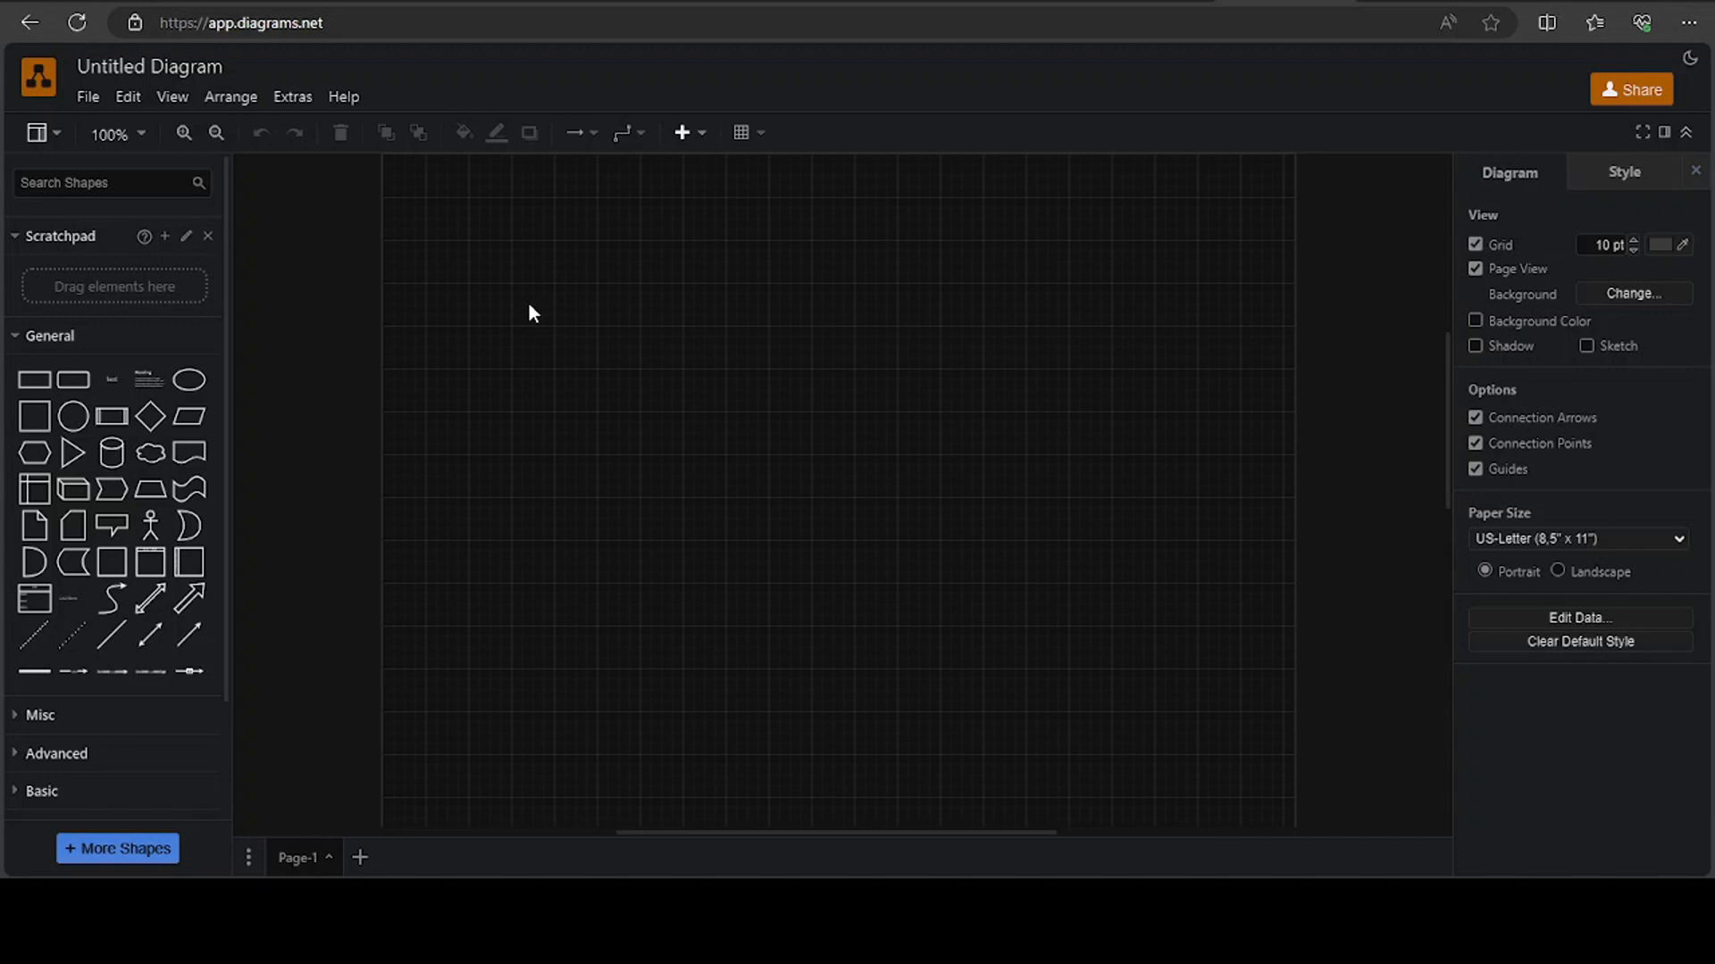
Expand the Advanced shape category and look through the available shapes
{"action": "mouse_move", "coordinate": [31, 385]}
{"action": "left_click", "coordinate": [14, 755]}
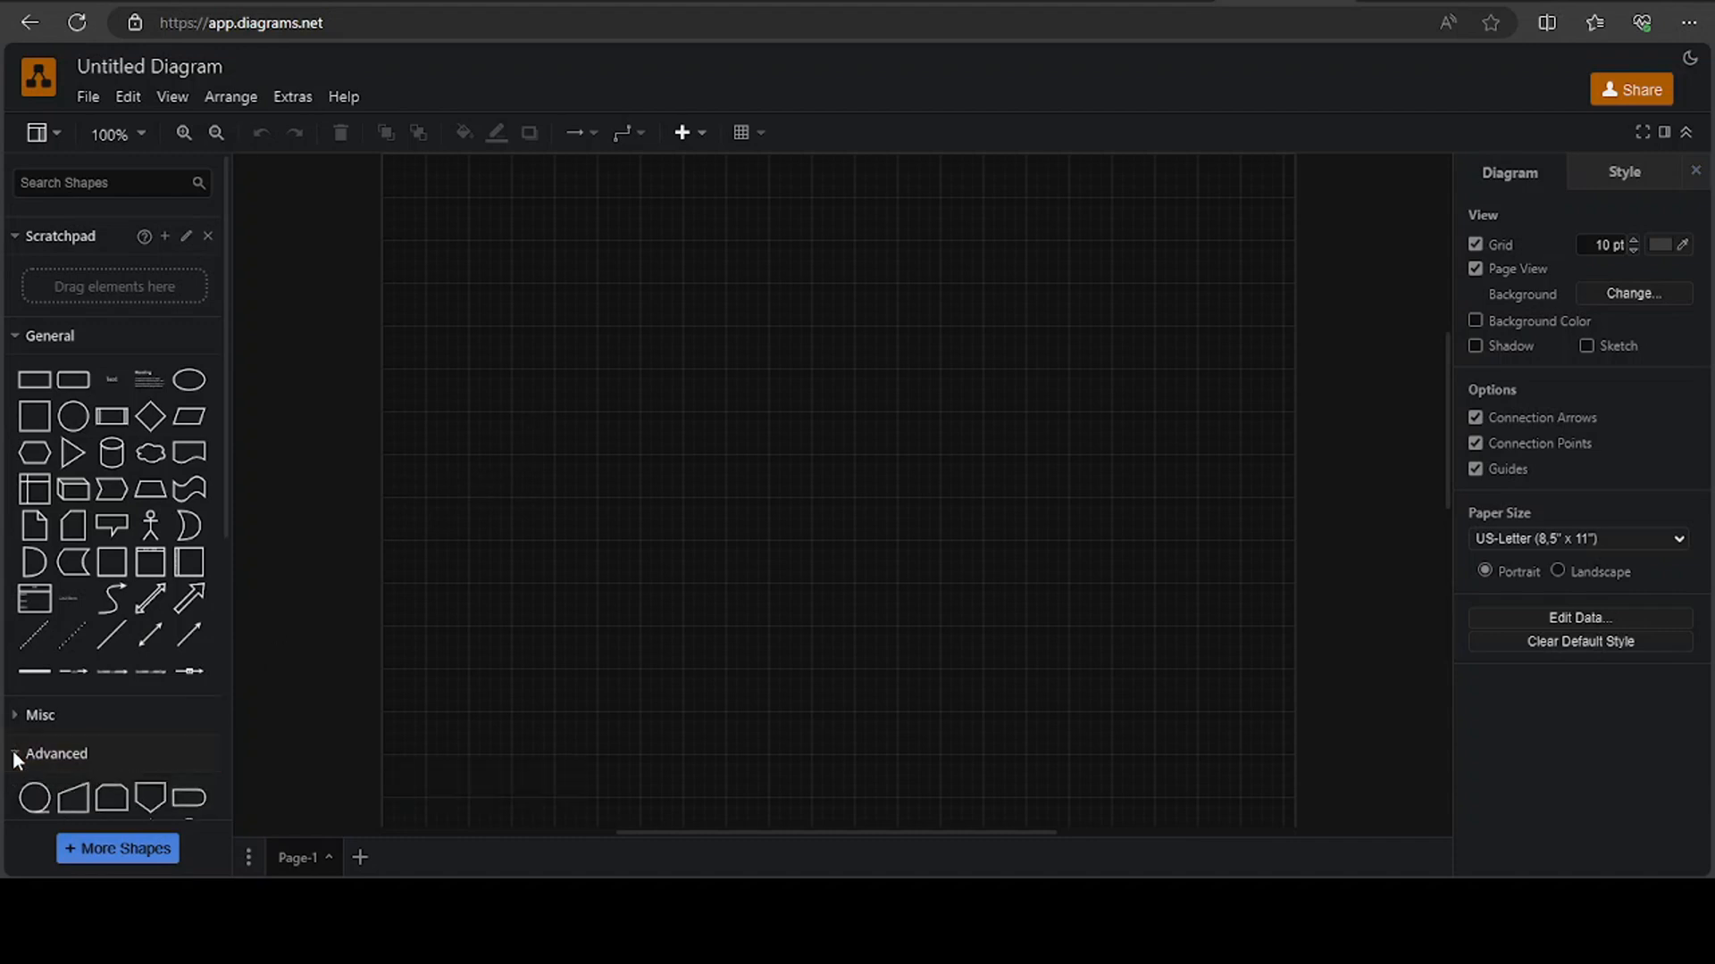
{"action": "scroll", "coordinate": [49, 773], "scroll_direction": "down", "scroll_amount": 3}
{"action": "scroll", "coordinate": [49, 774], "scroll_direction": "up", "scroll_amount": 3}
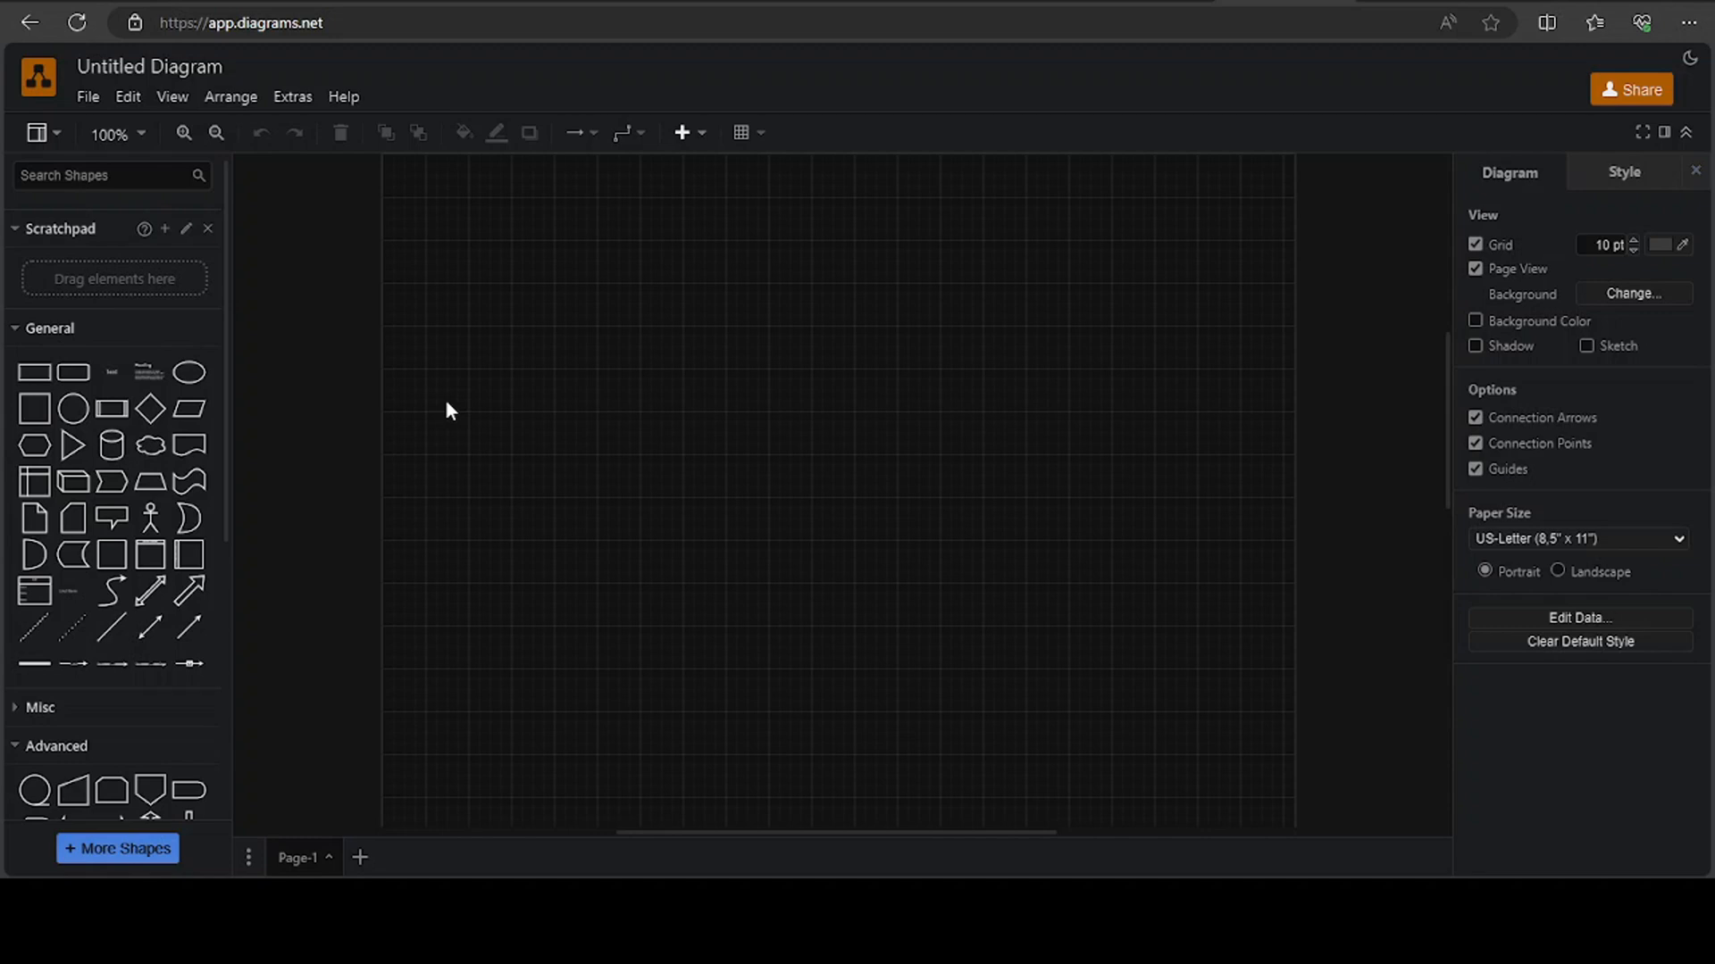
Start inserting a Mermaid diagram and clear the sample graph code from its editor
{"action": "left_click", "coordinate": [234, 97]}
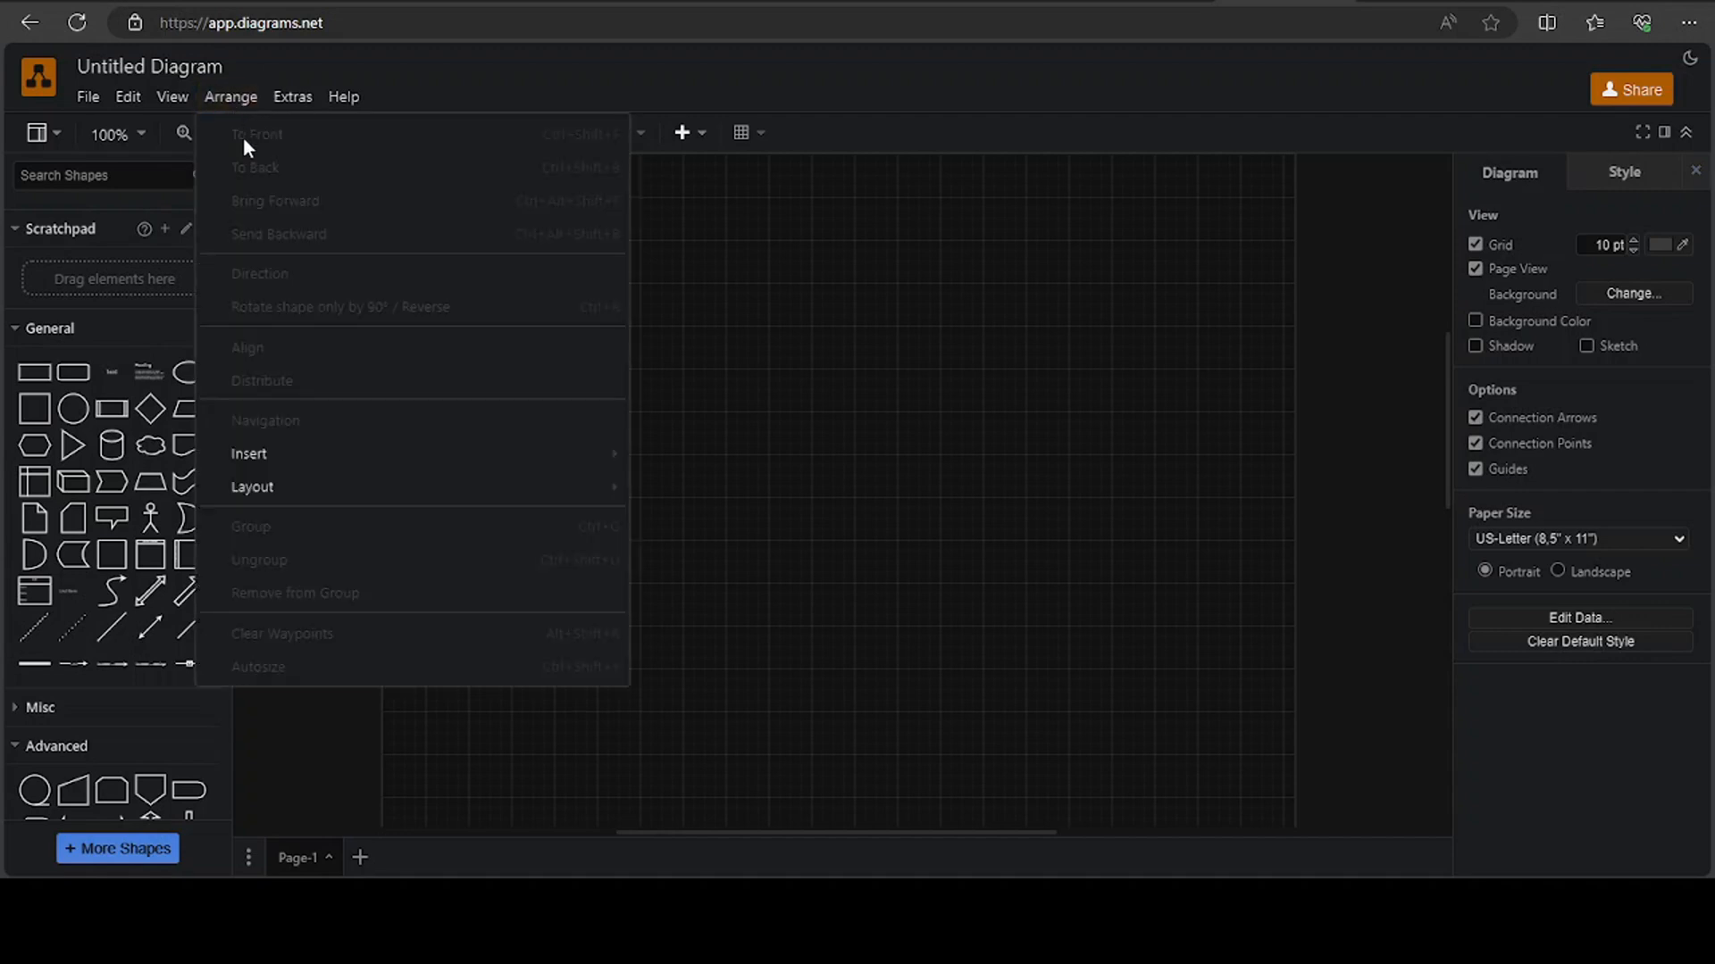
{"action": "mouse_move", "coordinate": [265, 458]}
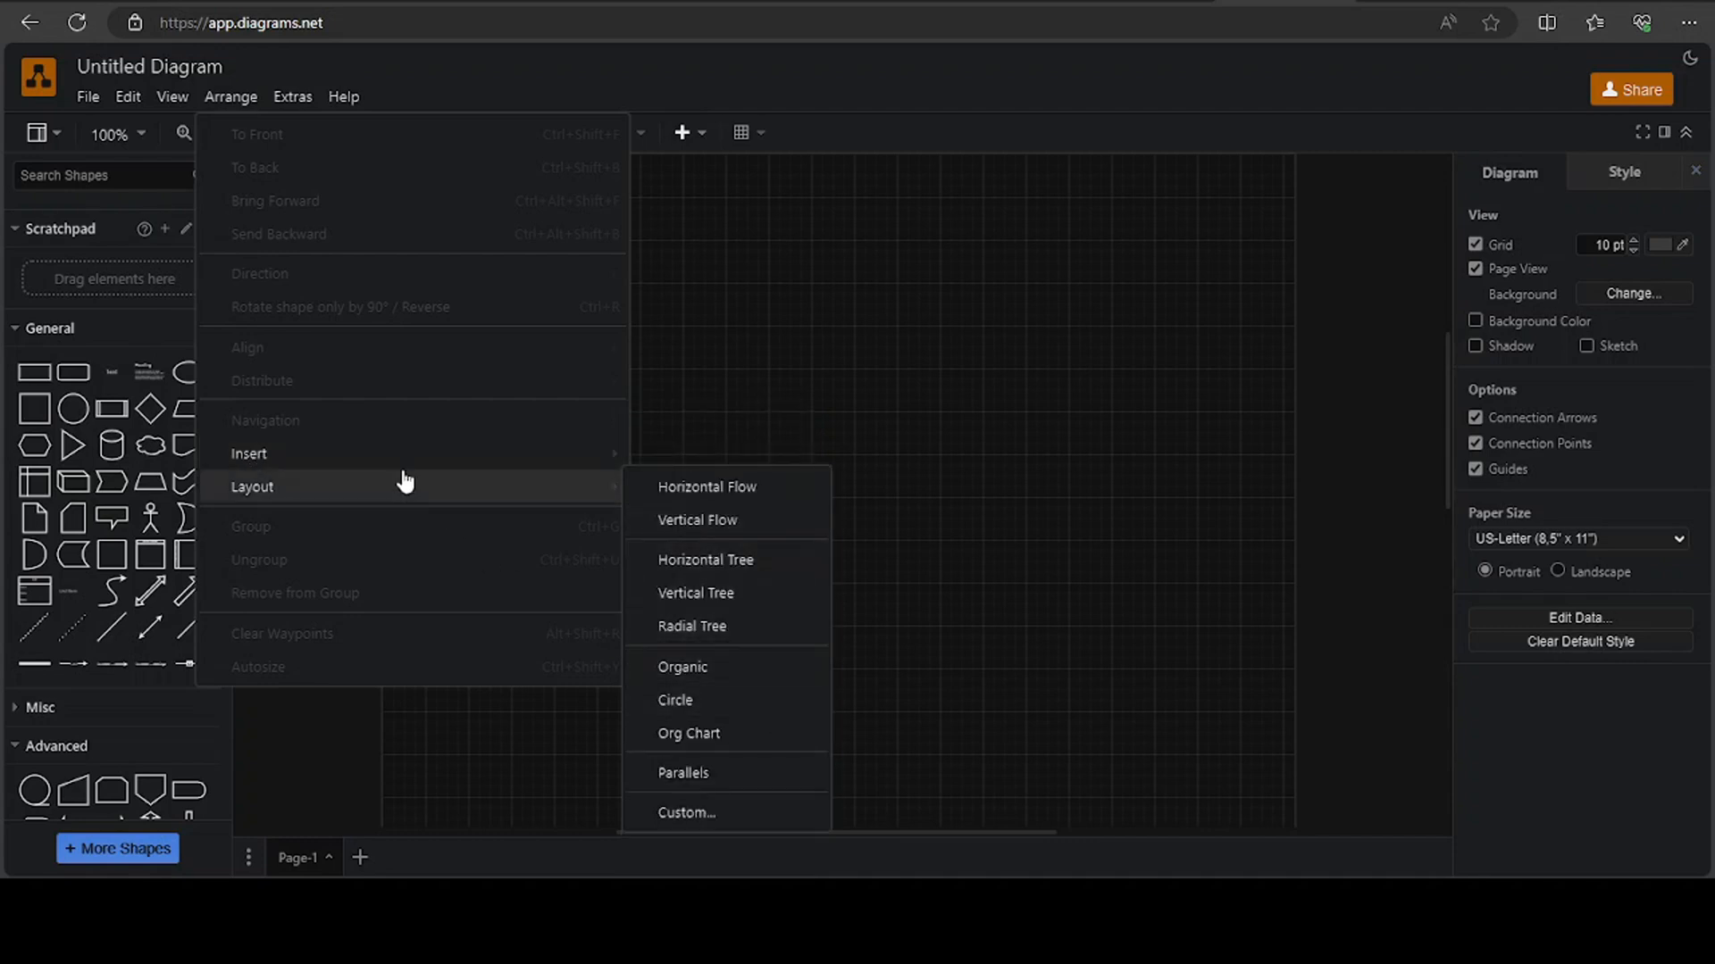
{"action": "mouse_move", "coordinate": [708, 863]}
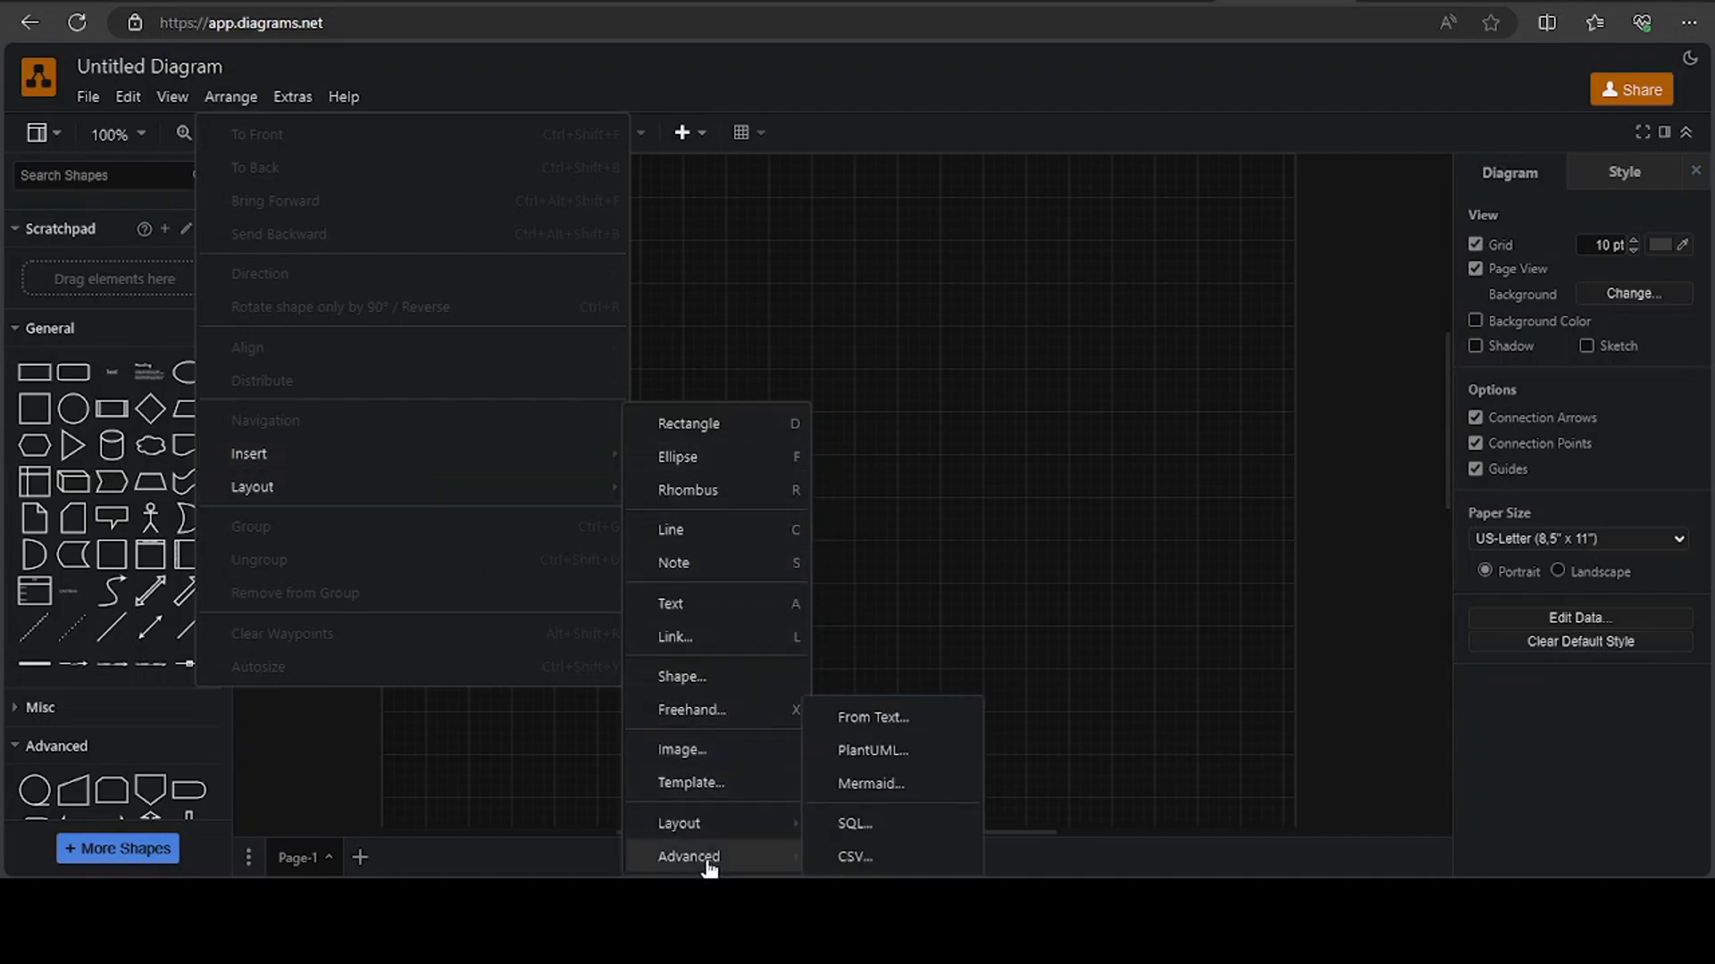
{"action": "left_click", "coordinate": [882, 786]}
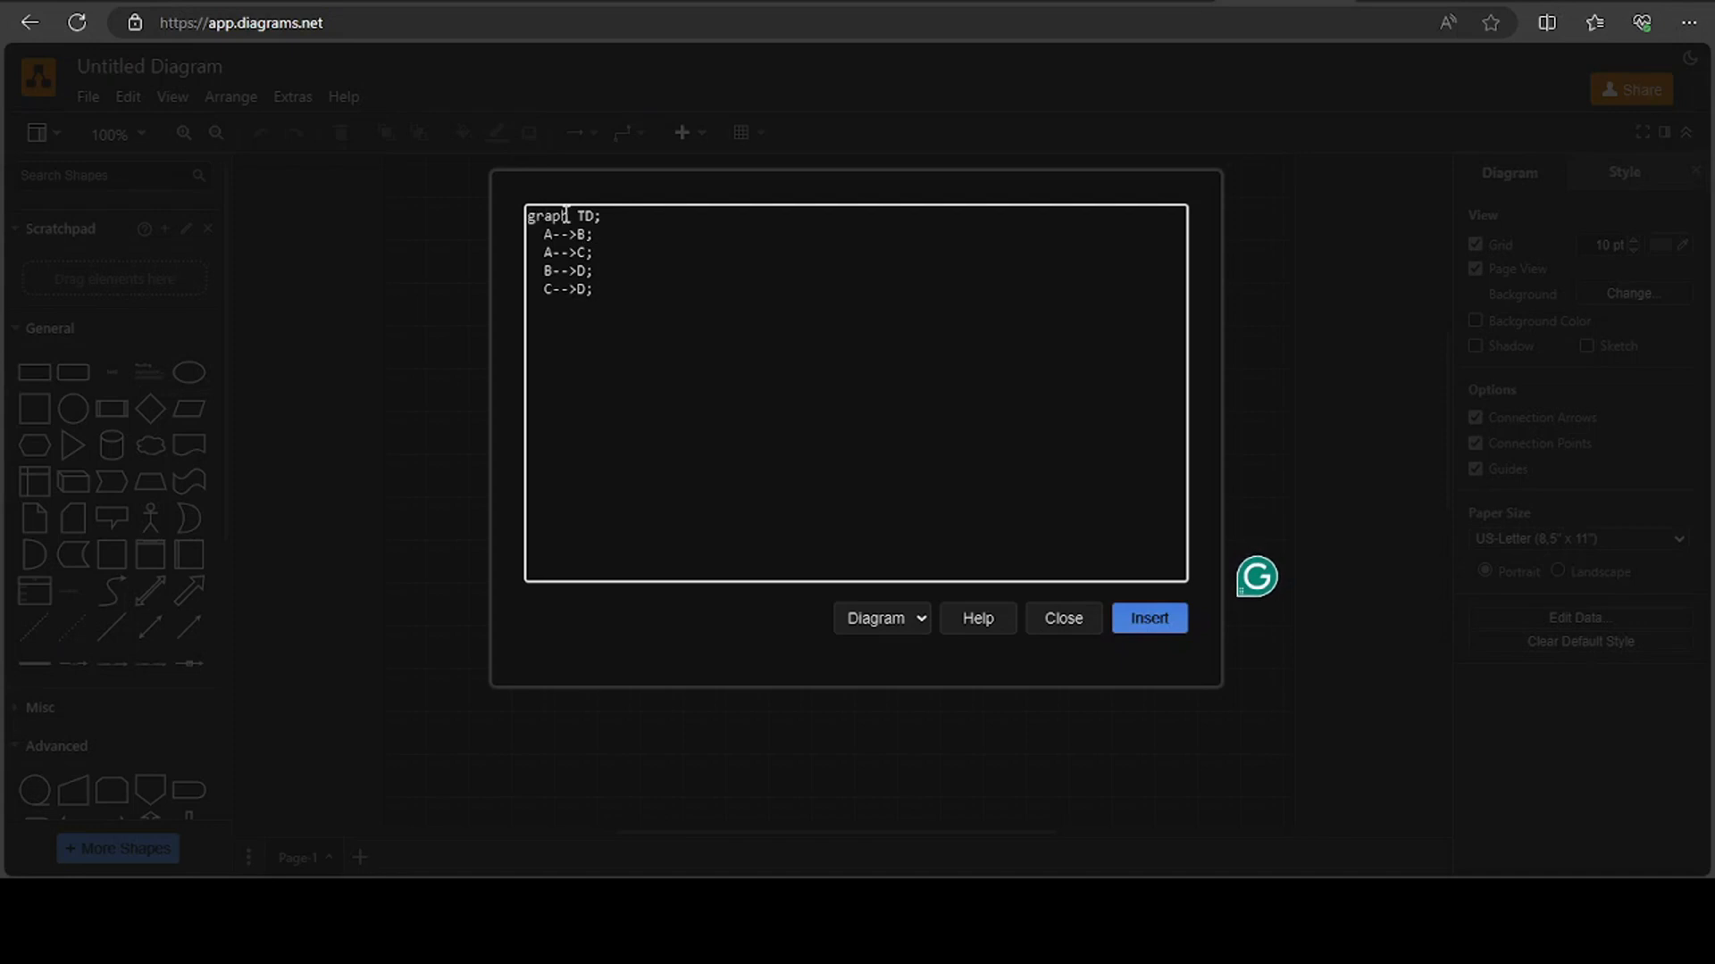
{"action": "left_click", "coordinate": [613, 301]}
{"action": "key", "text": "ctrl+a"}
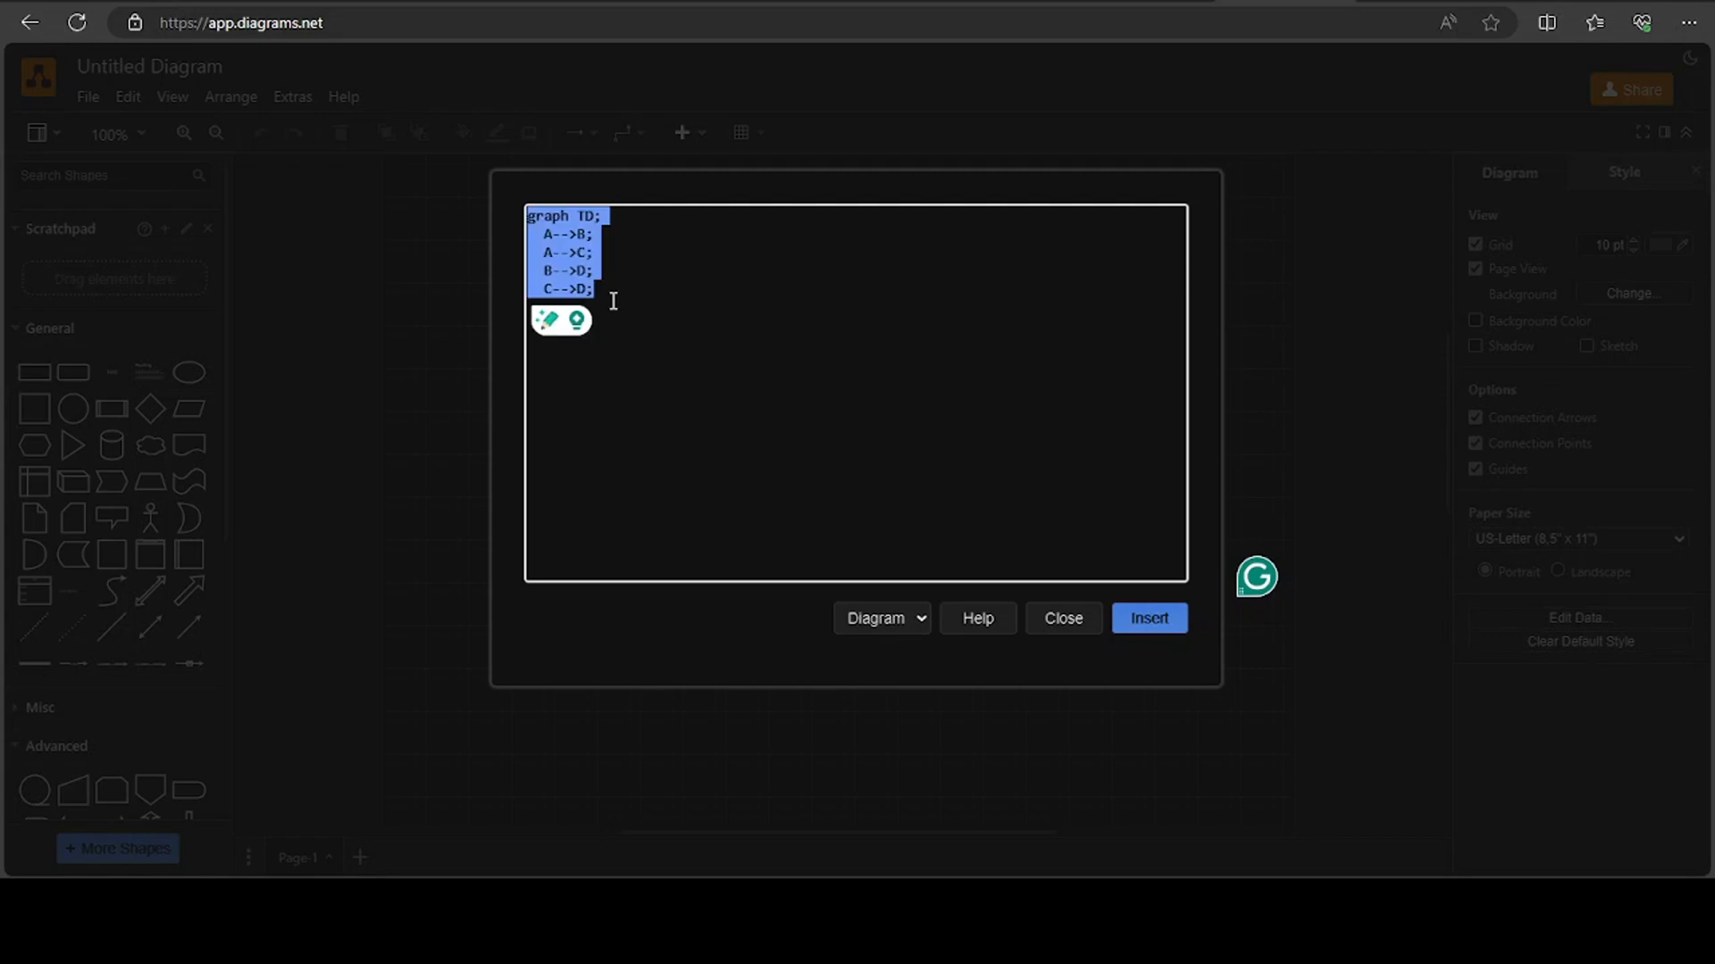
{"action": "key", "text": "BackSpace"}
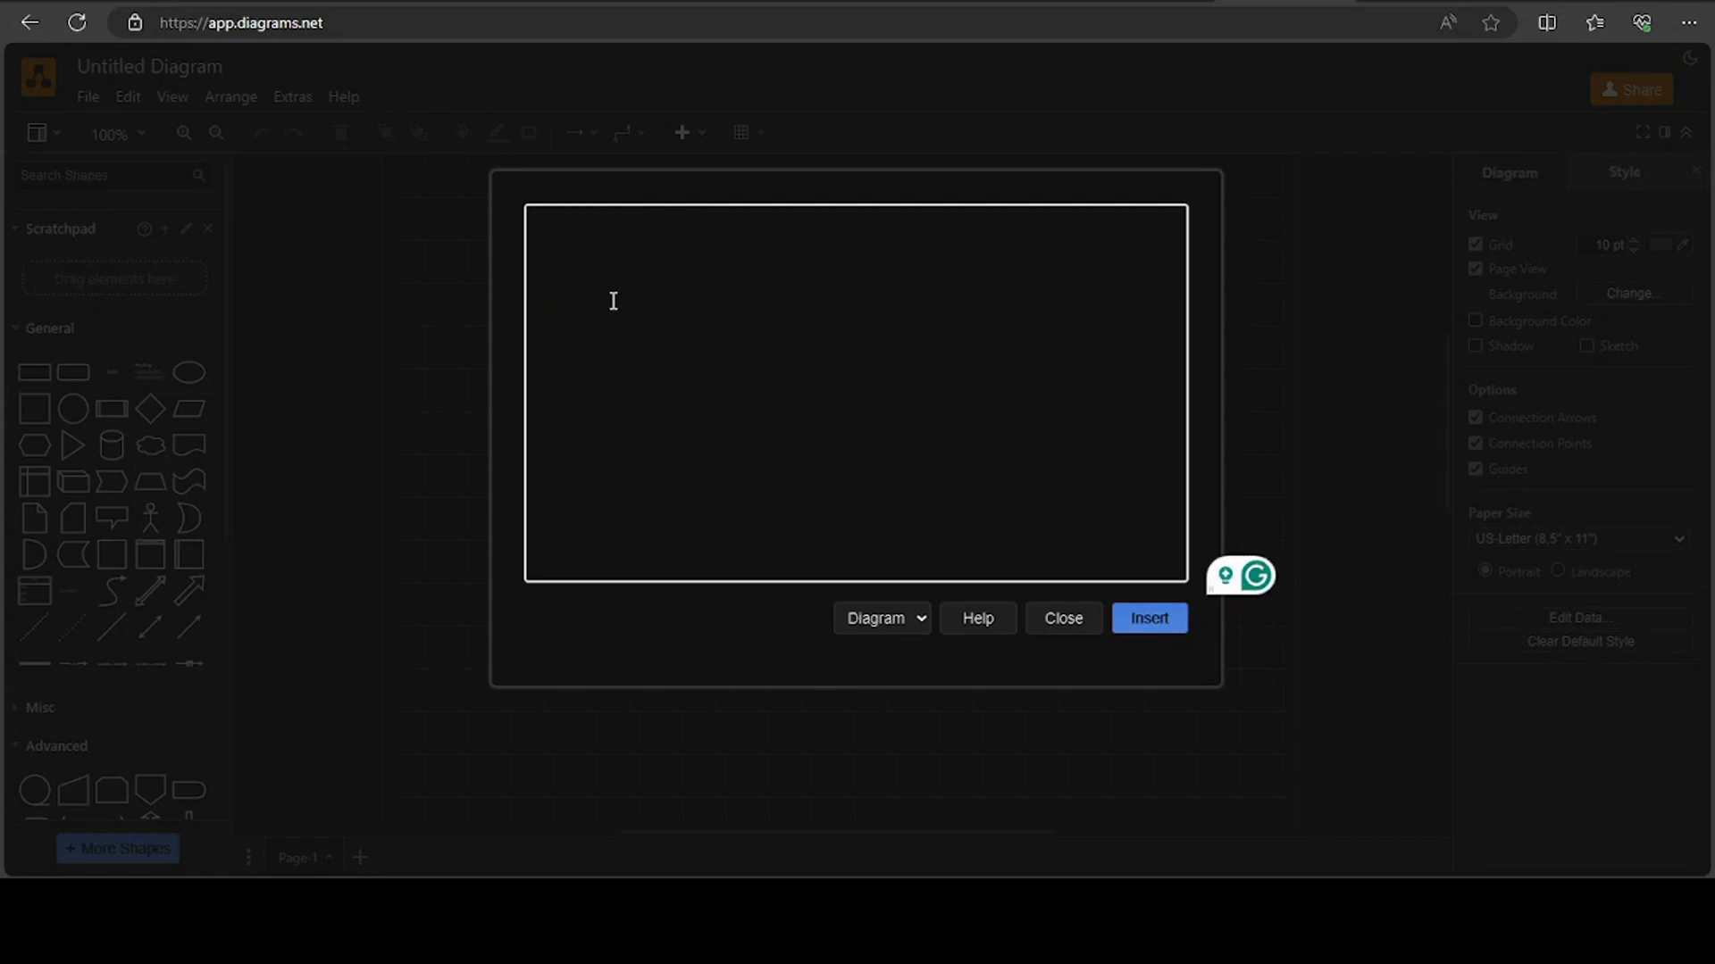
Copy the hospital ER script from ChatGPT again and paste it into draw.io's empty Mermaid editor
{"action": "left_click", "coordinate": [864, 6]}
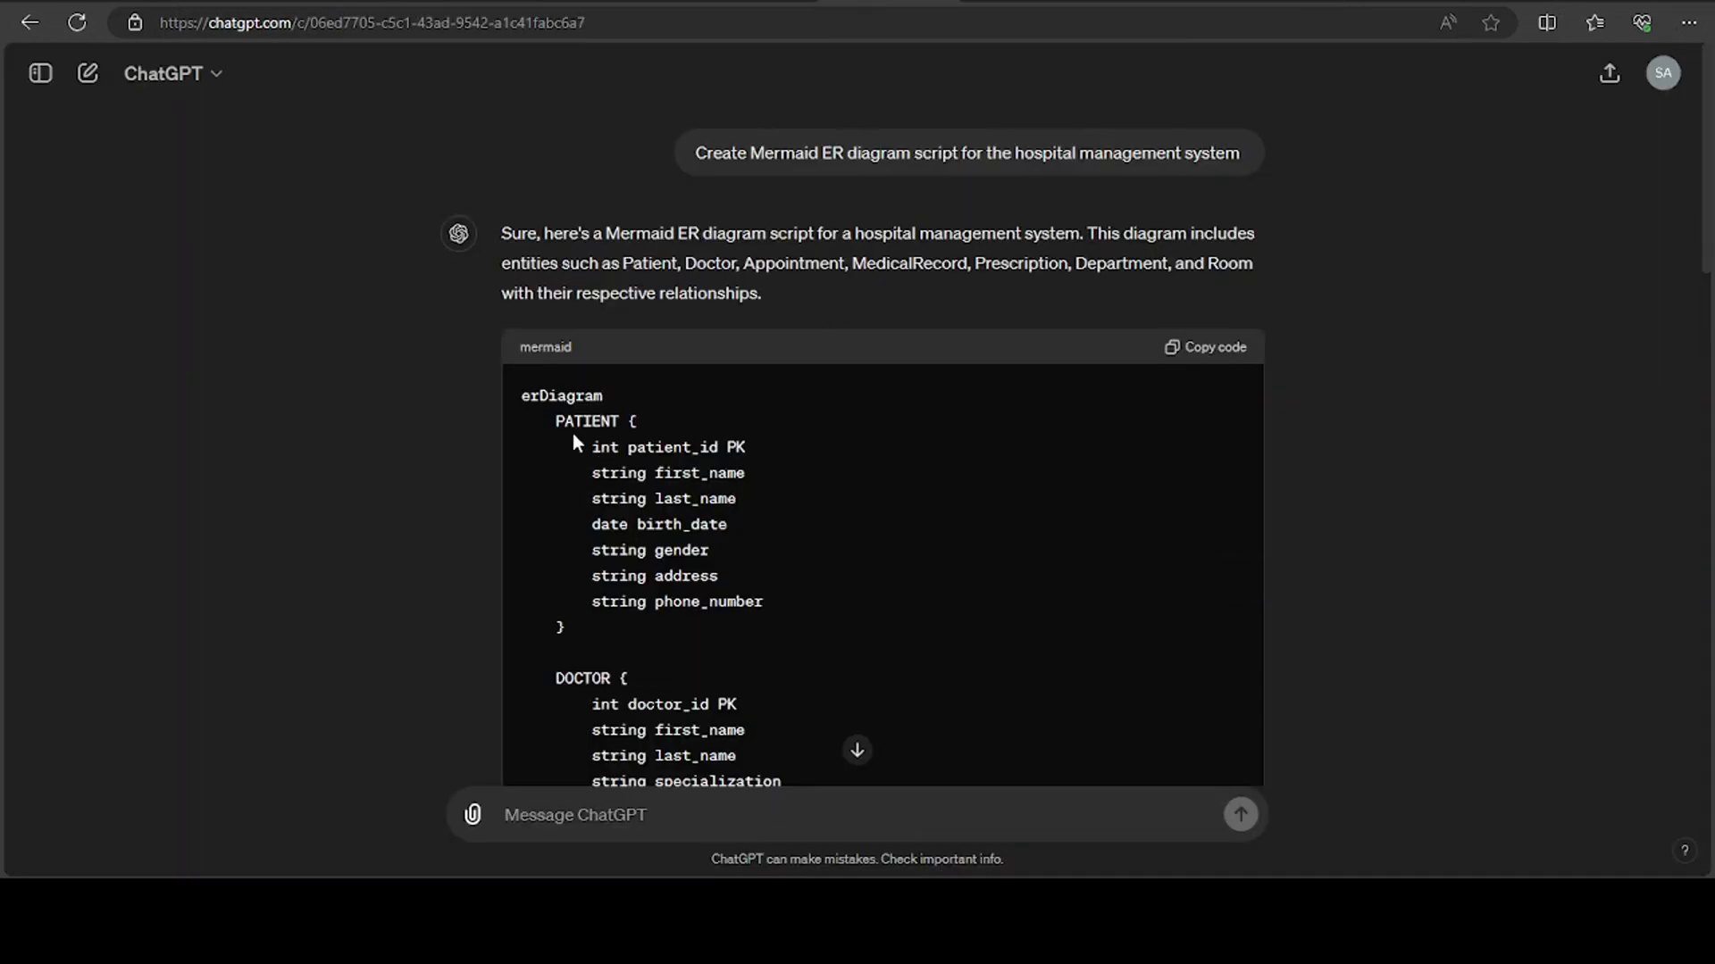
{"action": "left_click", "coordinate": [1192, 355]}
{"action": "left_click", "coordinate": [1287, 2]}
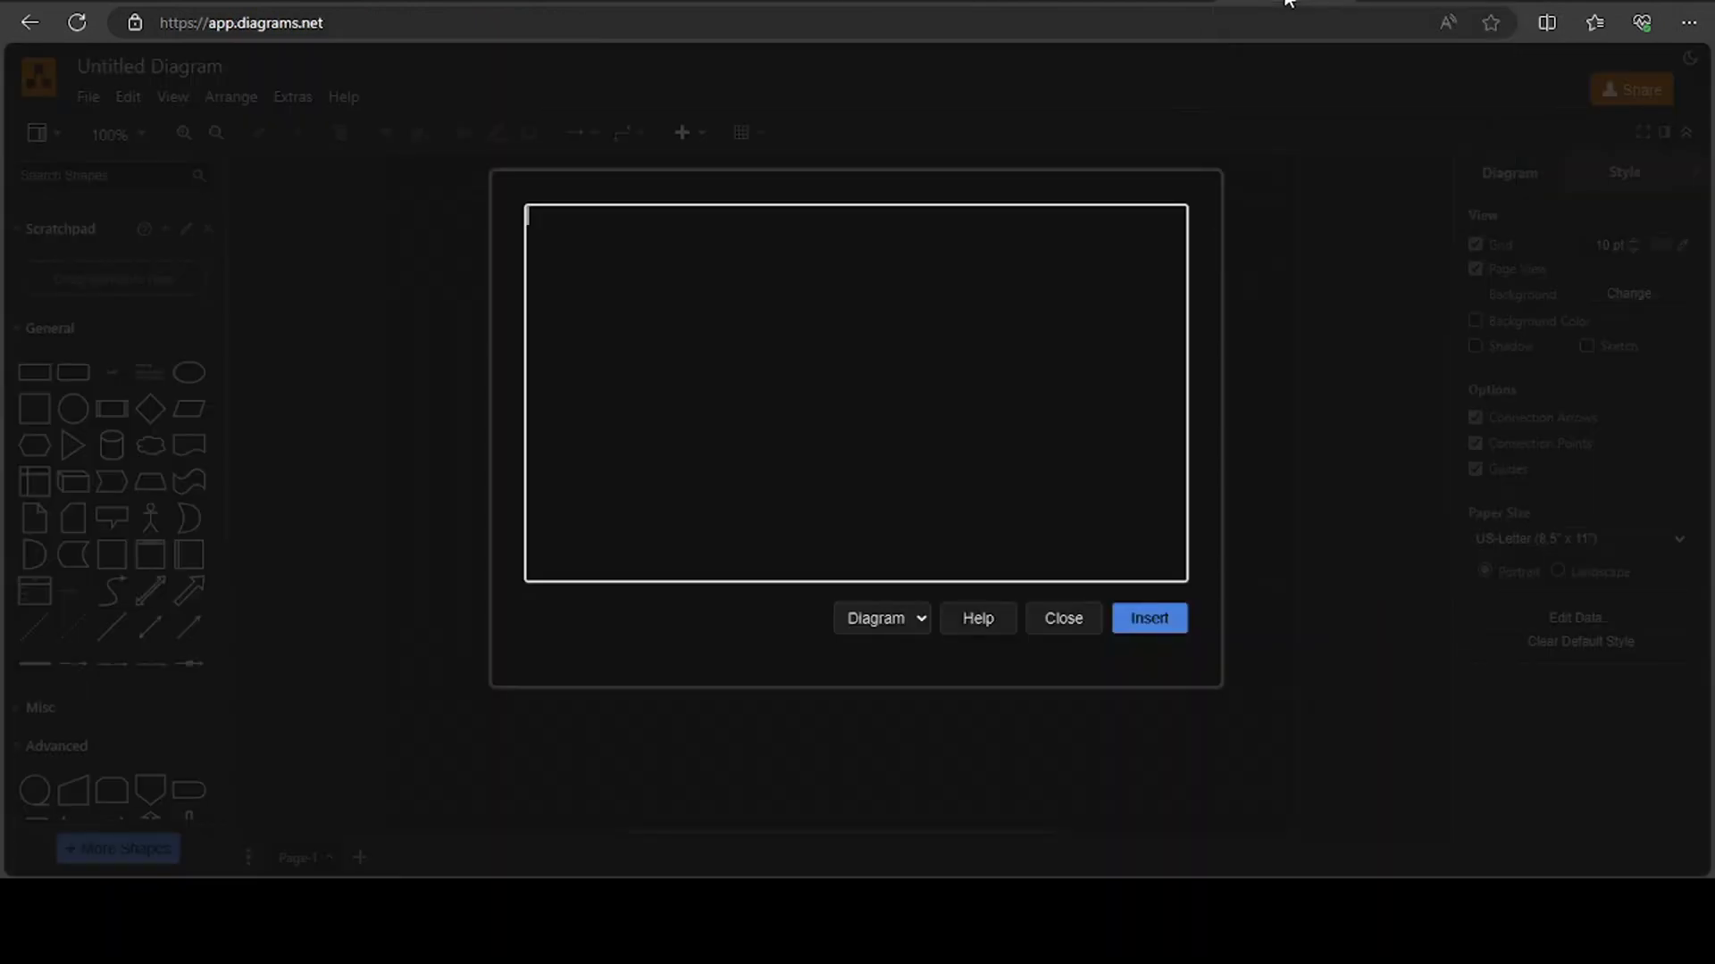
{"action": "right_click", "coordinate": [815, 348]}
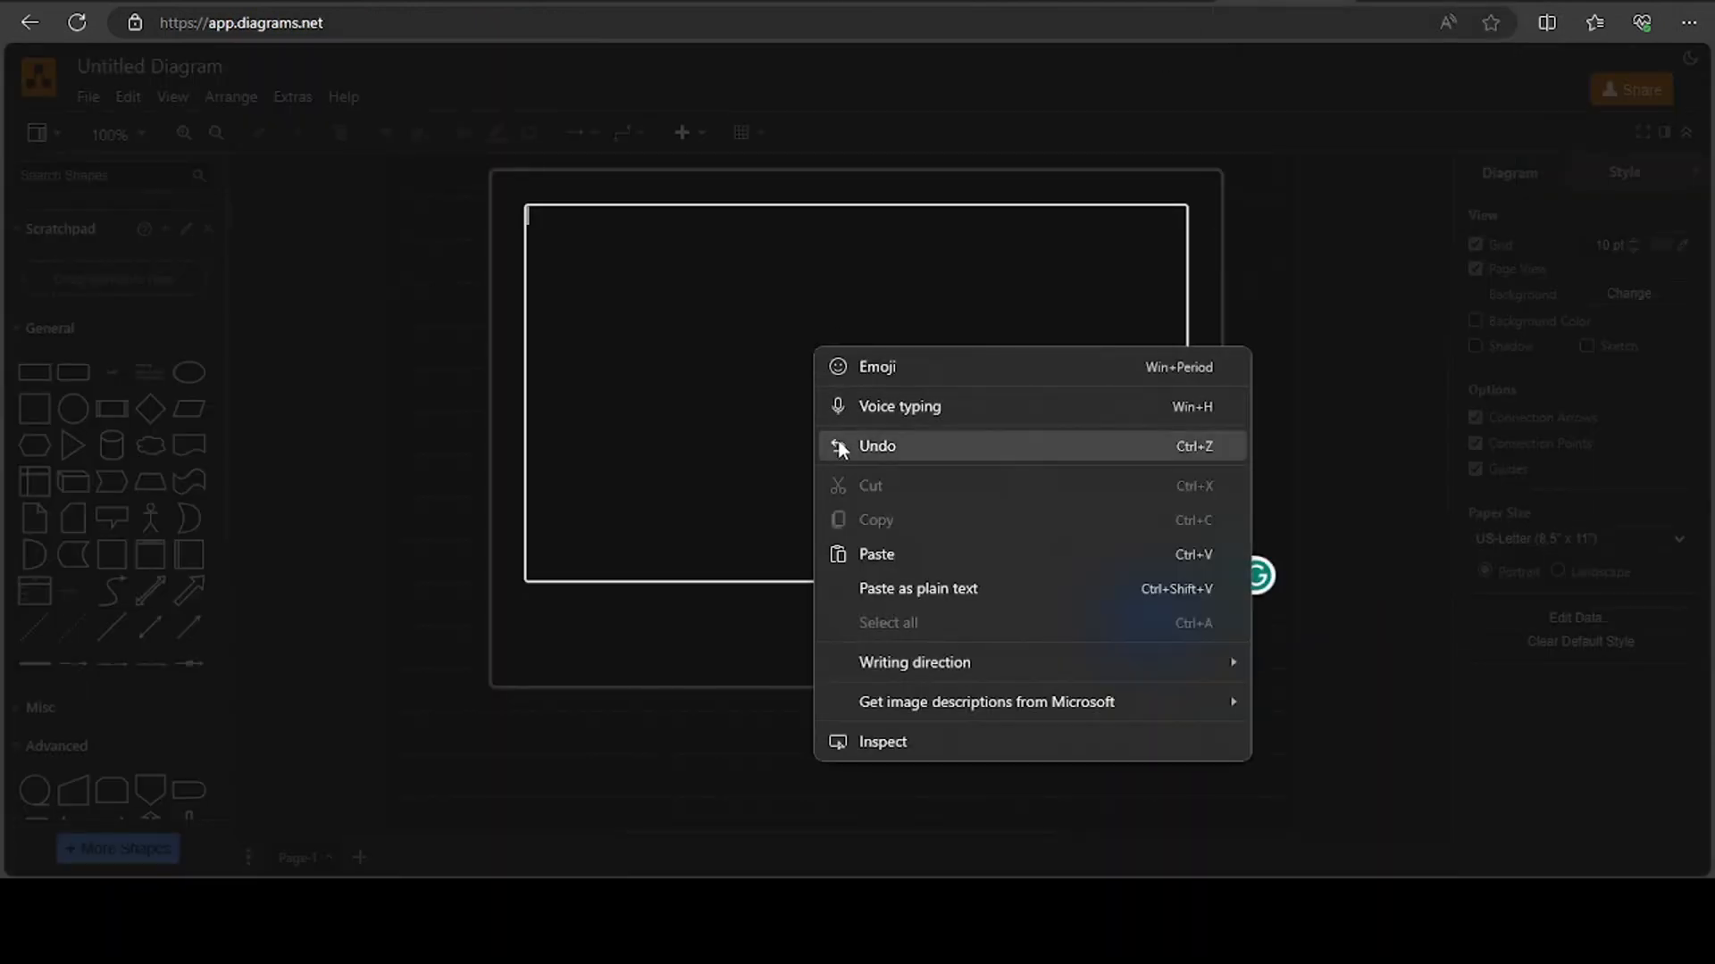
{"action": "left_click", "coordinate": [869, 554]}
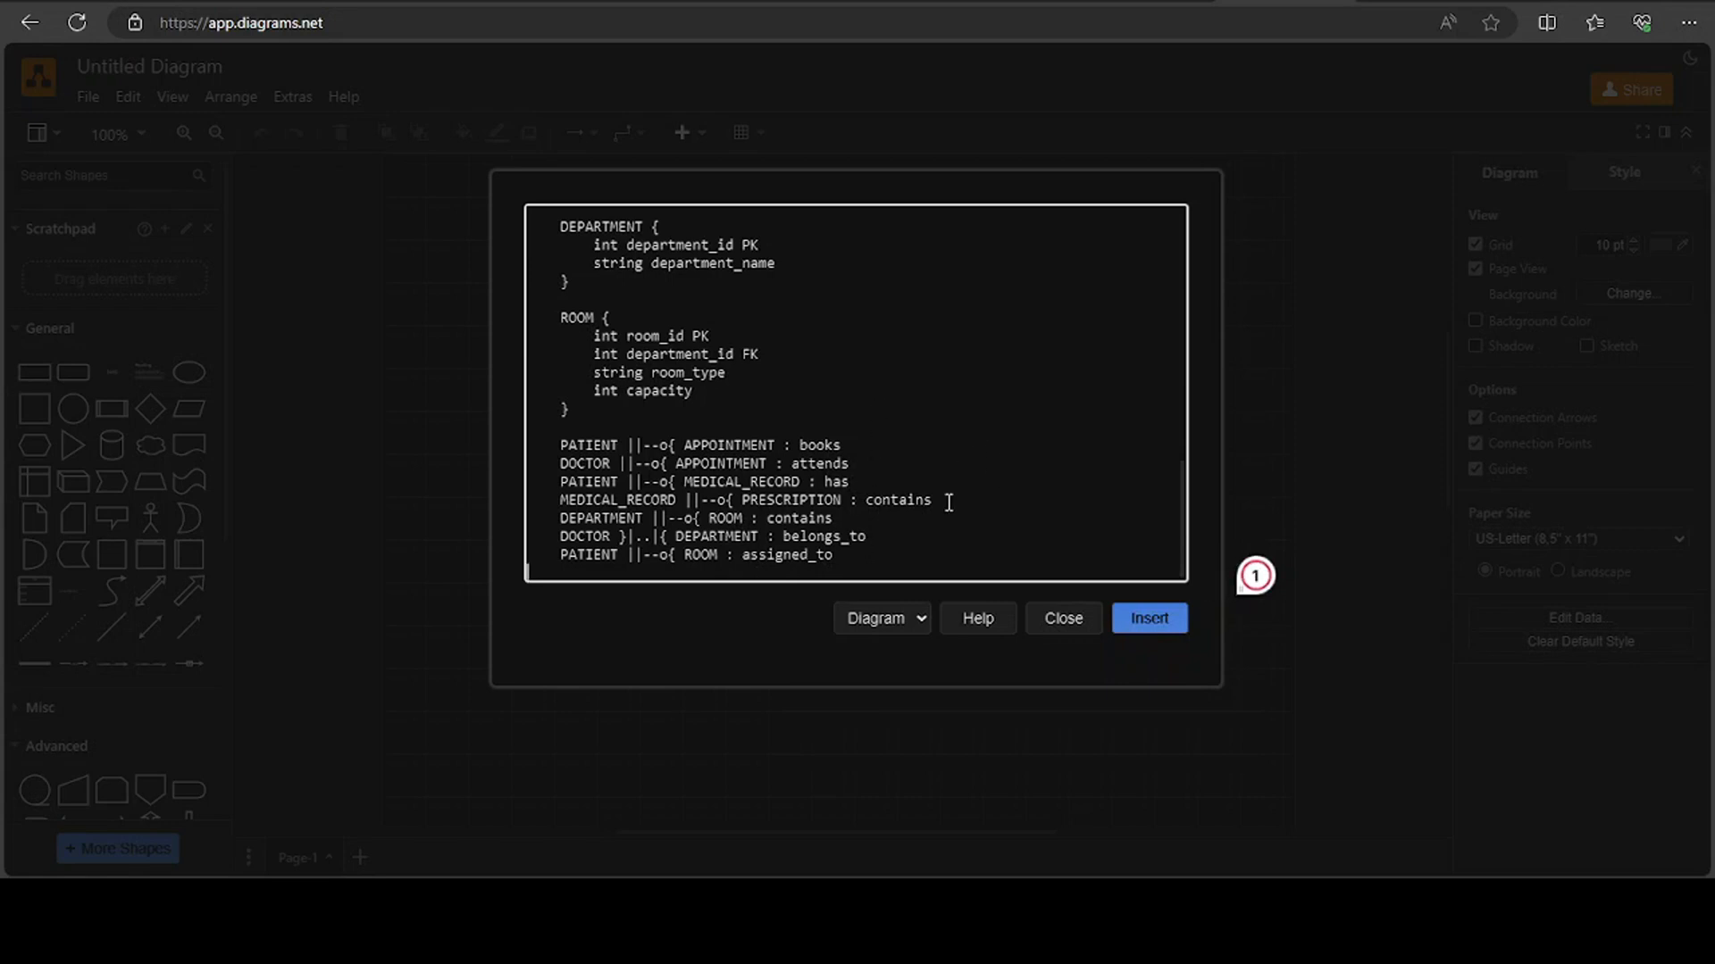
Insert the pasted Mermaid script with the output type Diagram and deselect the generated tables
{"action": "left_click", "coordinate": [920, 616]}
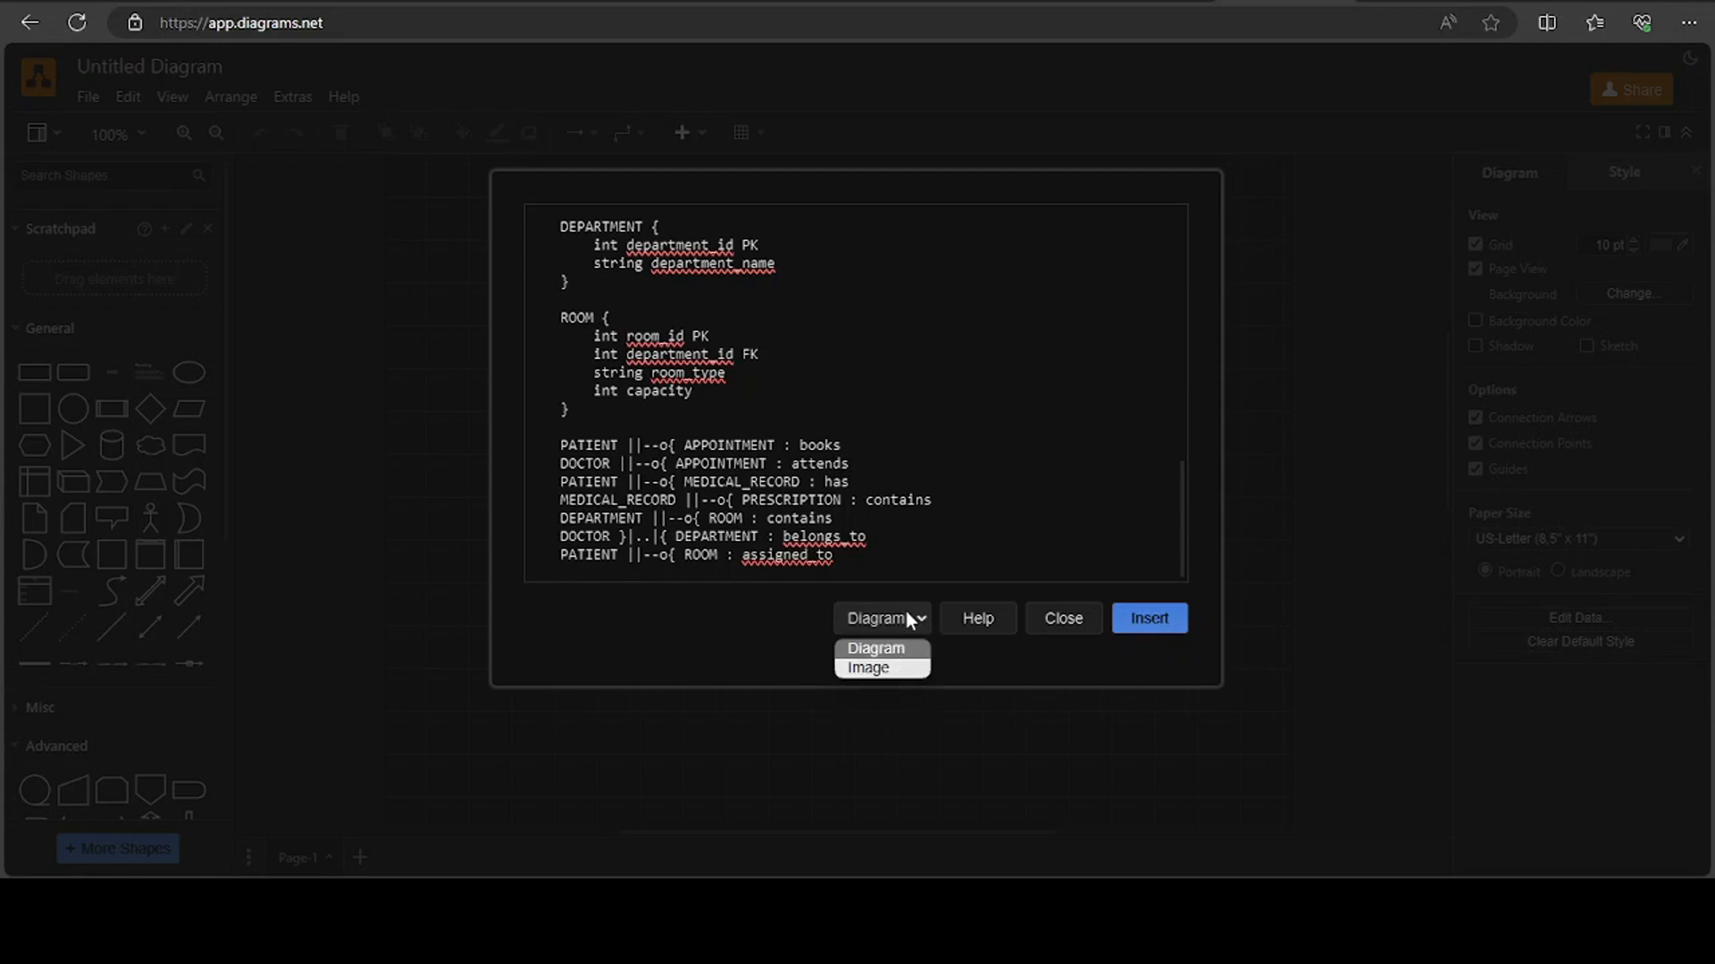
{"action": "left_click", "coordinate": [894, 614]}
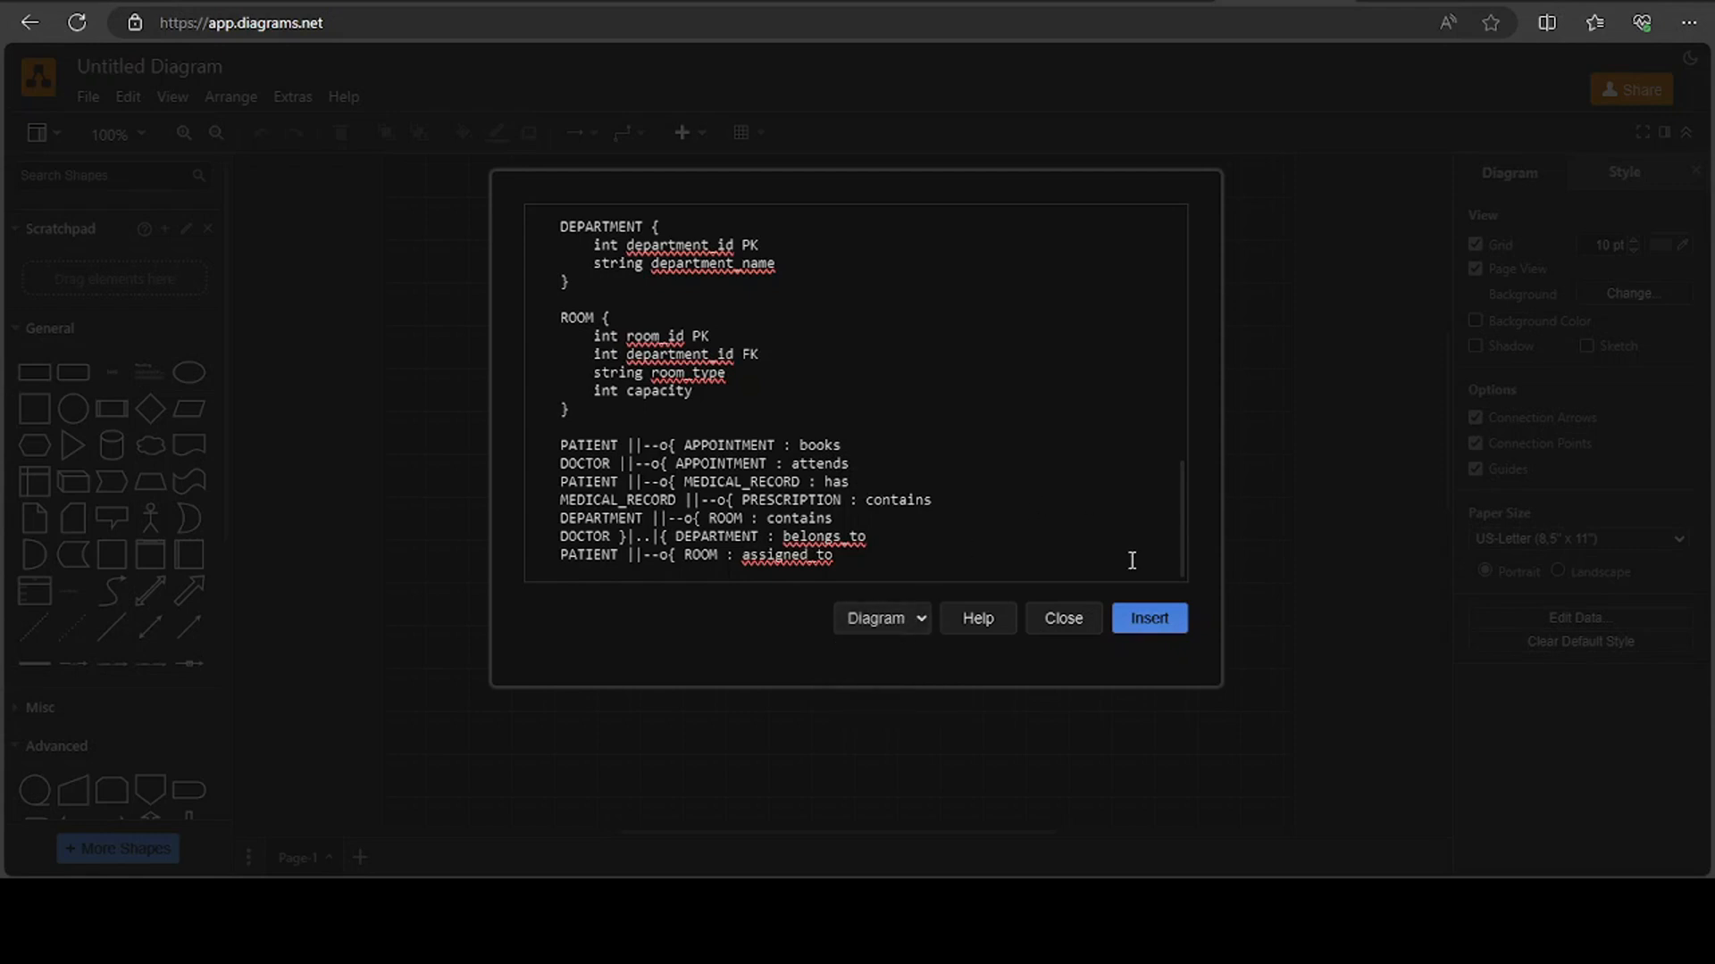
{"action": "left_click", "coordinate": [1146, 622]}
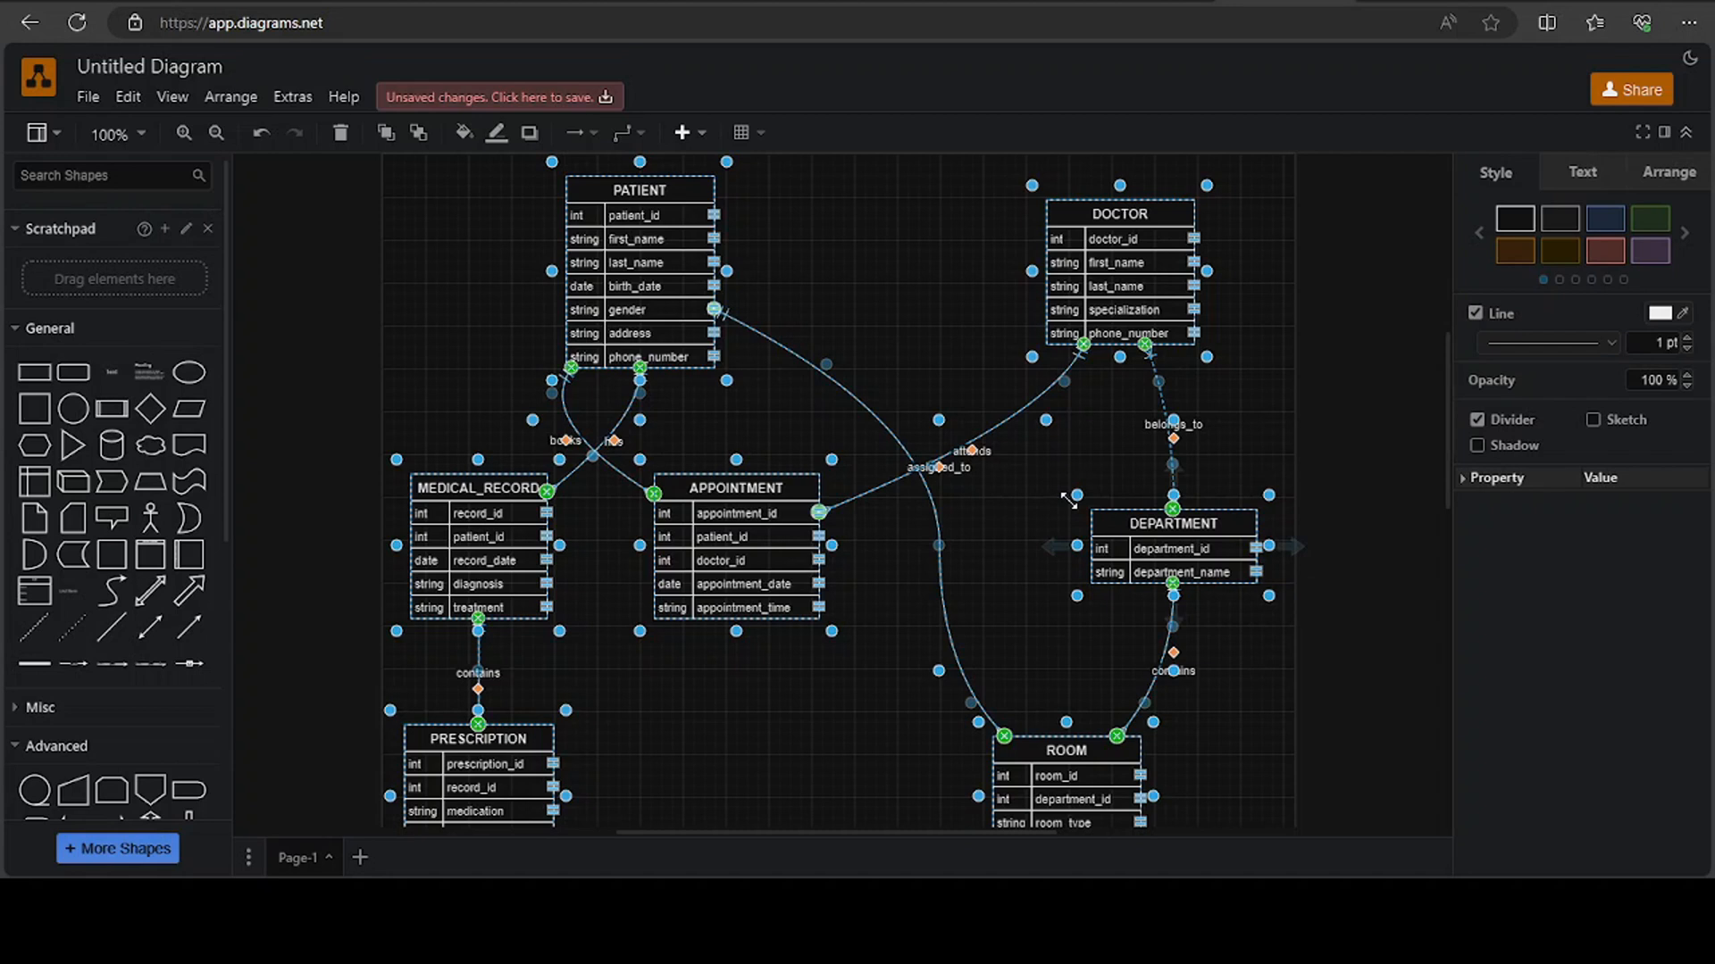
{"action": "left_click", "coordinate": [826, 255]}
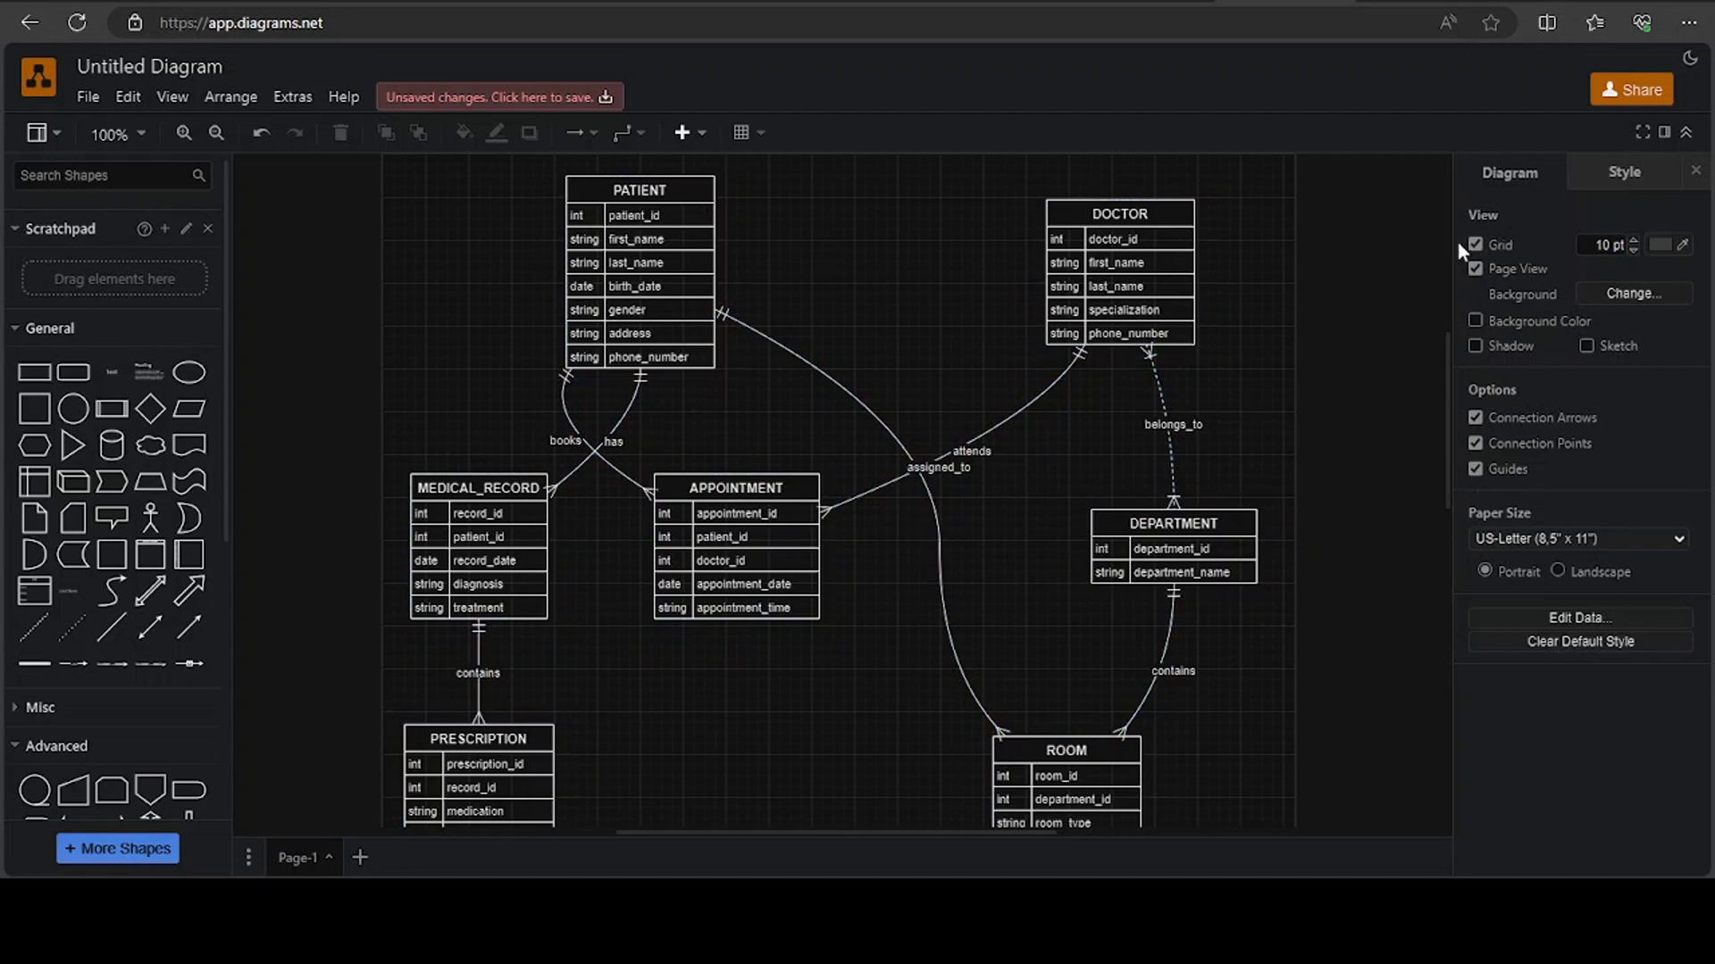
Try several color presets on the PATIENT table and settle on the green one
{"action": "double_click", "coordinate": [652, 190]}
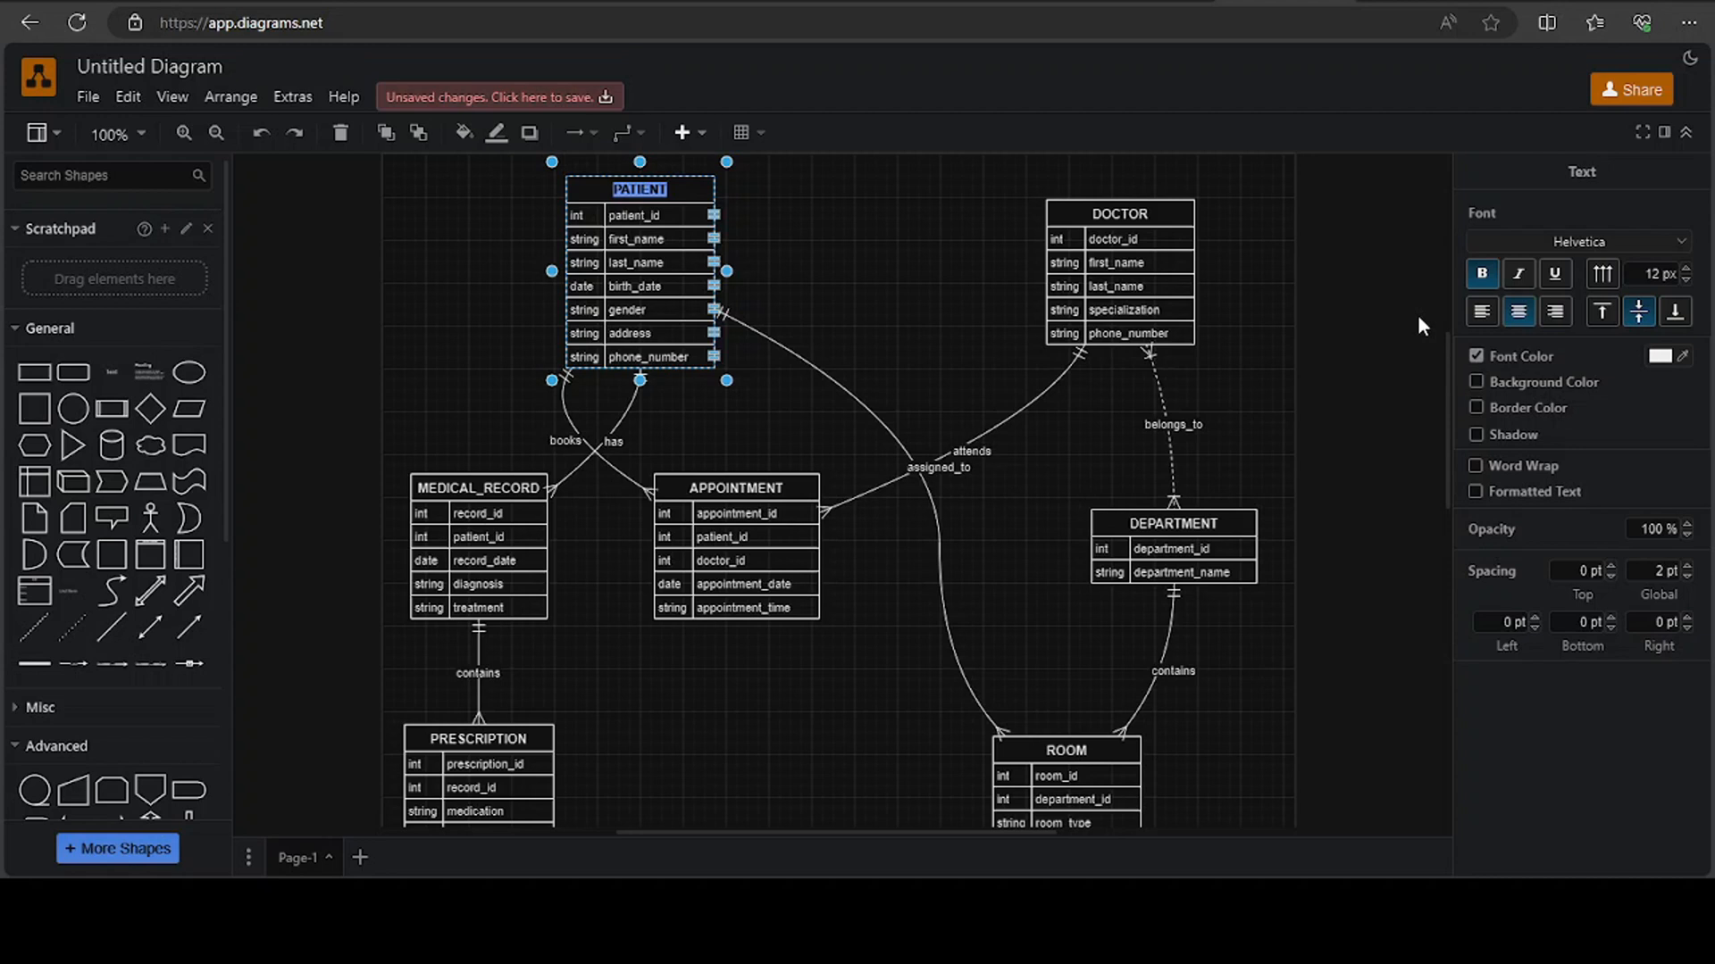
{"action": "left_click", "coordinate": [693, 185]}
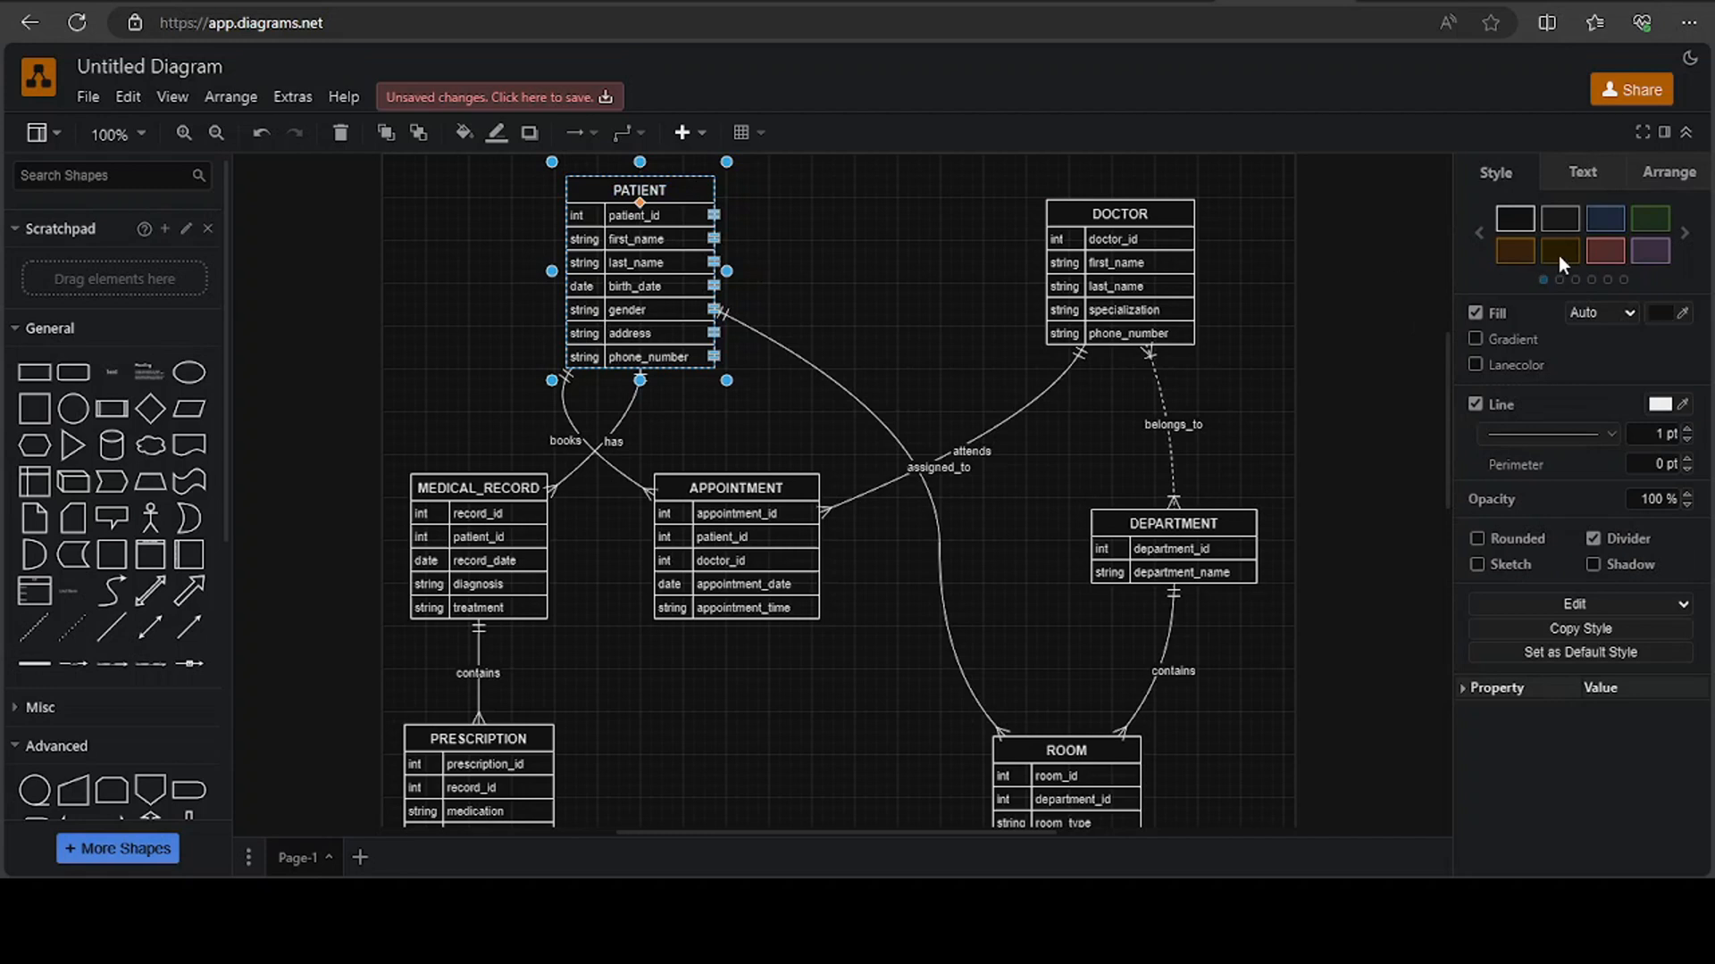
{"action": "left_click", "coordinate": [1641, 254]}
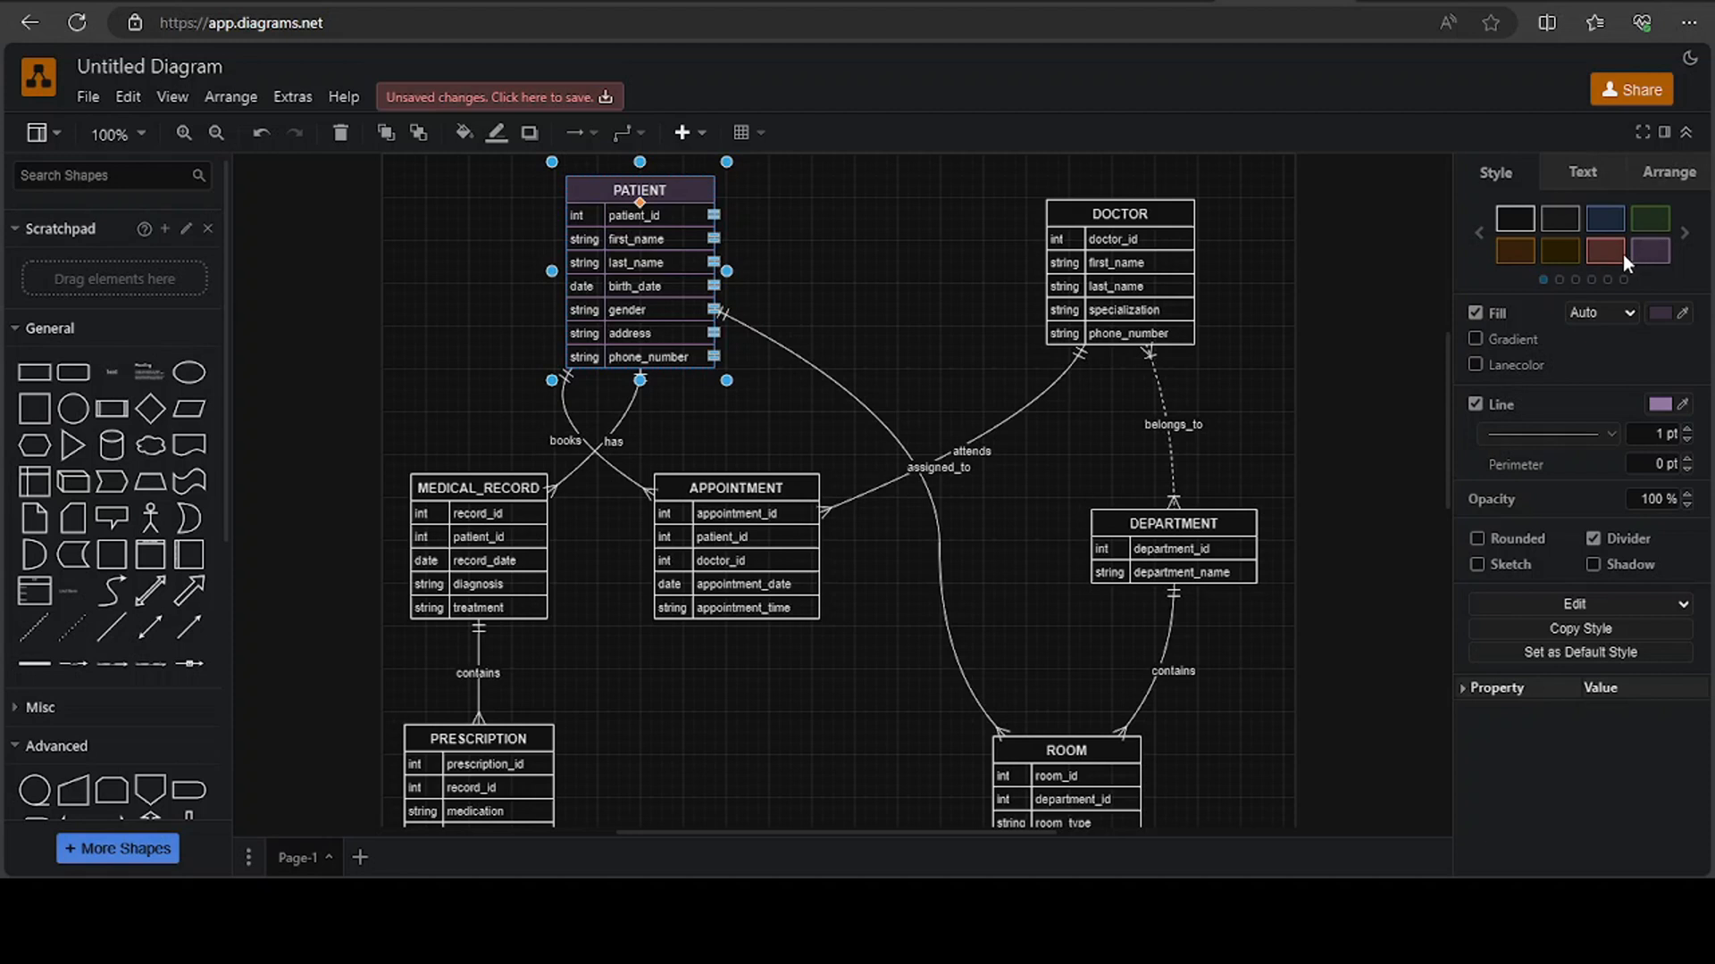
{"action": "left_click", "coordinate": [1621, 254]}
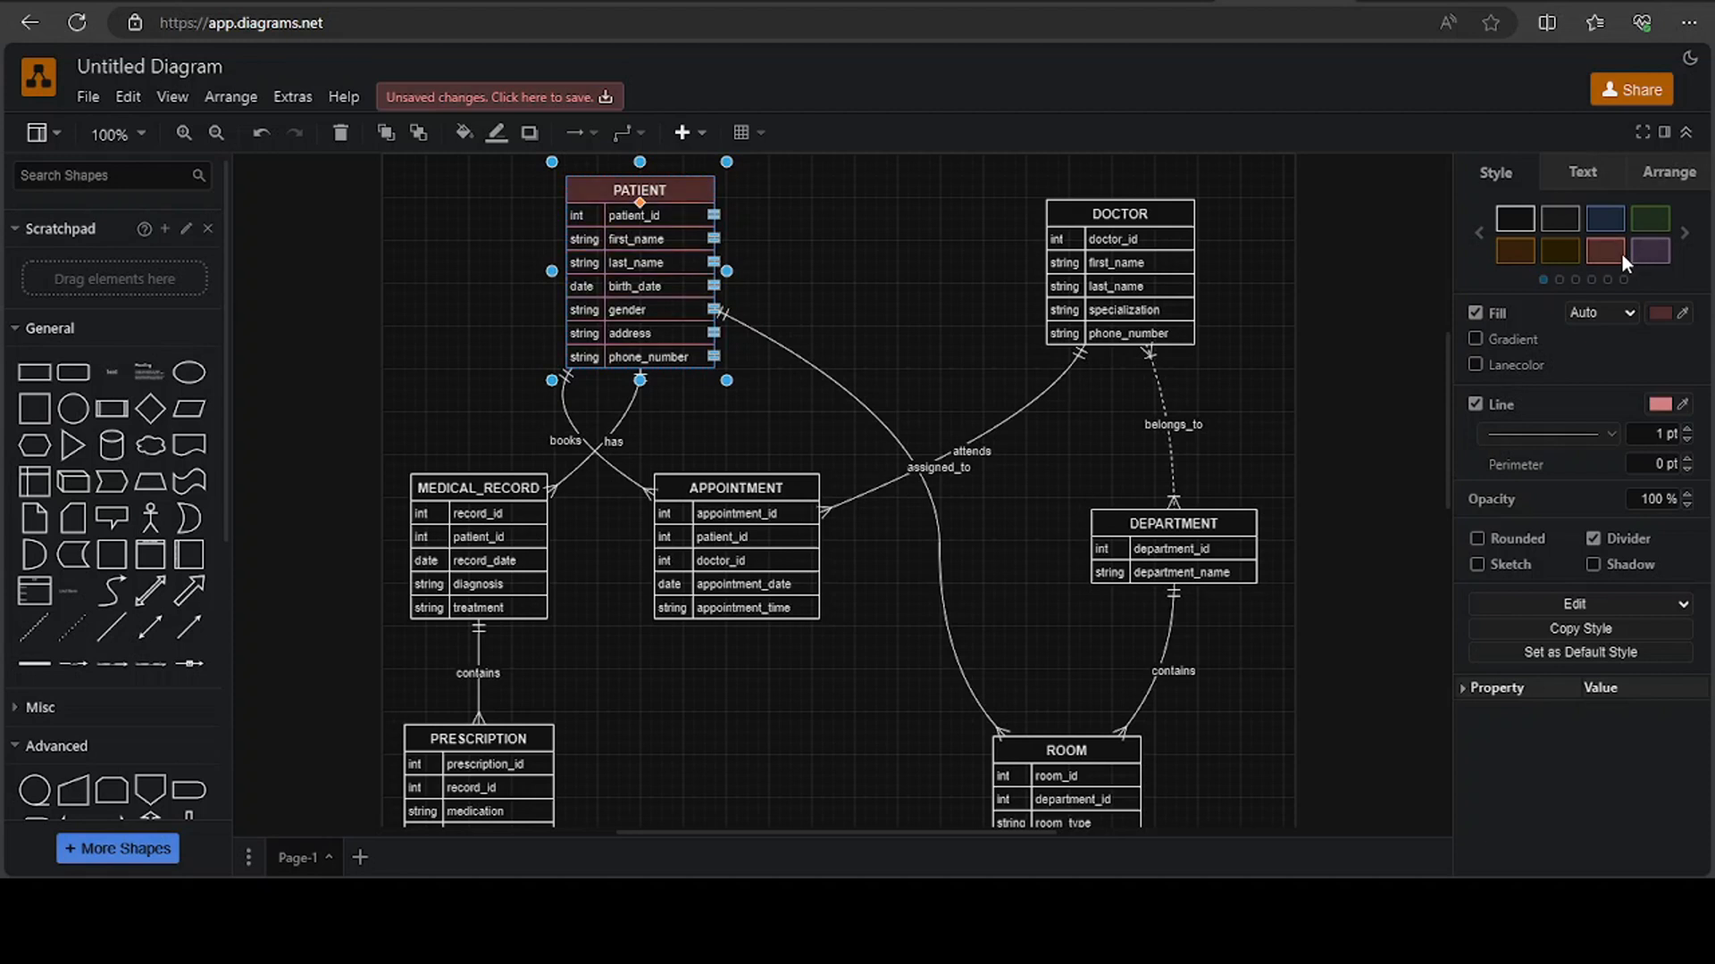
{"action": "left_click", "coordinate": [1570, 255]}
{"action": "left_click", "coordinate": [1525, 249]}
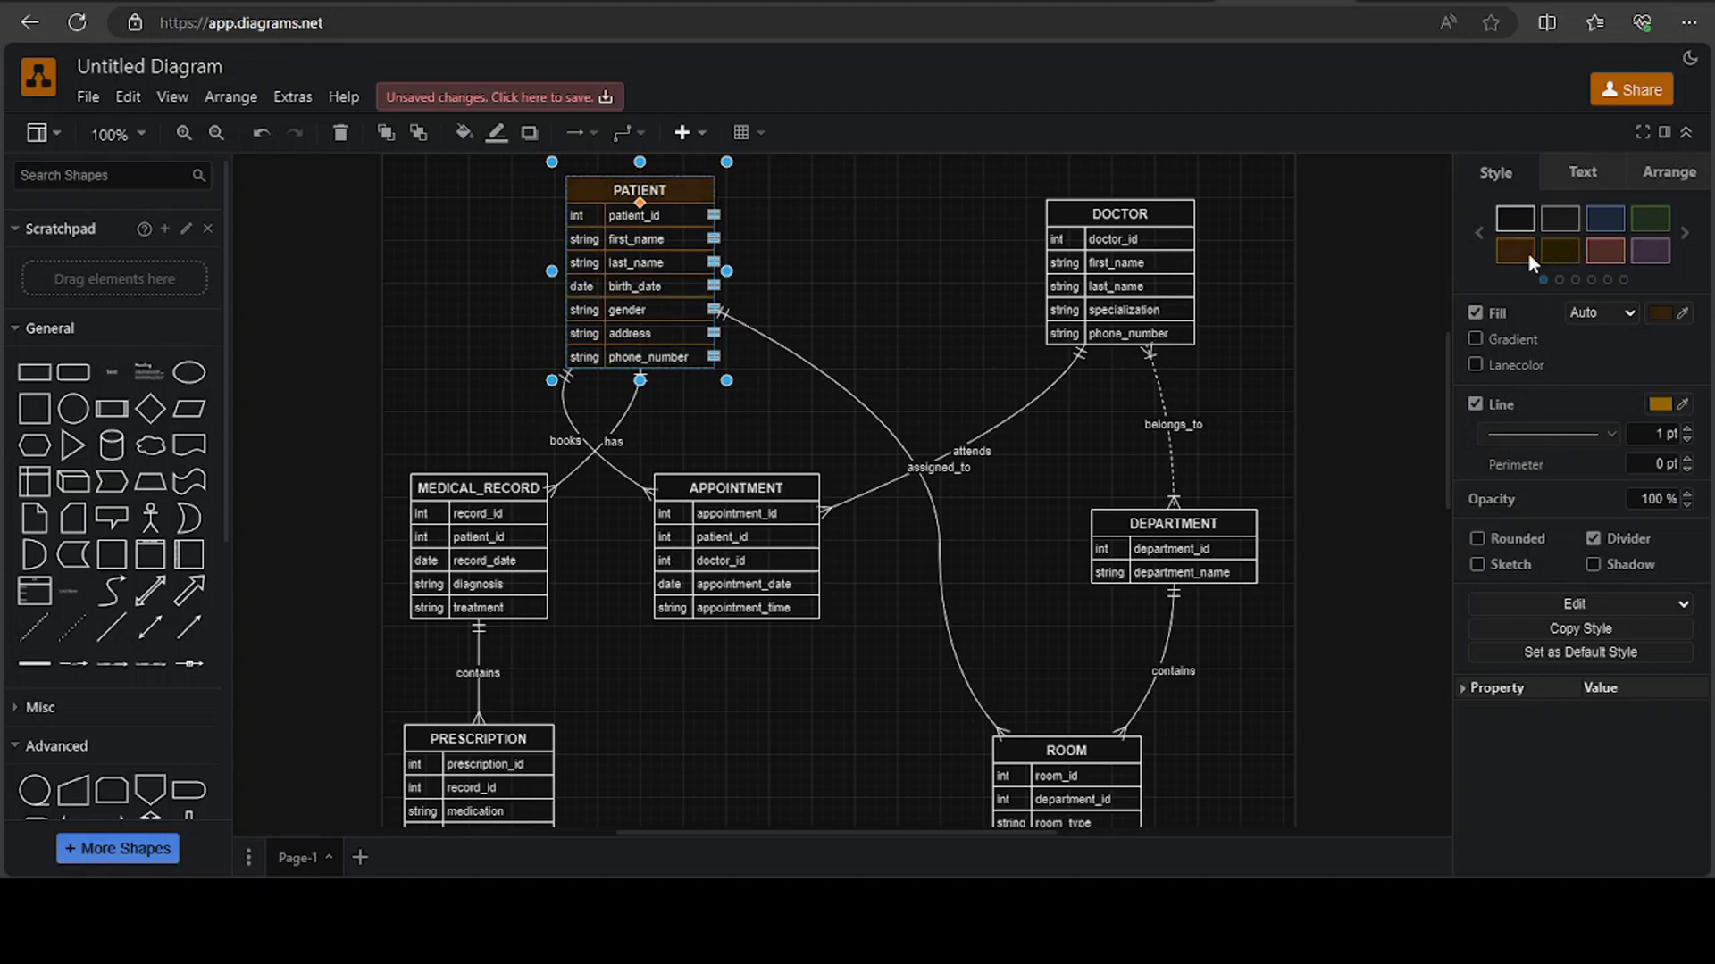
{"action": "left_click", "coordinate": [1514, 218]}
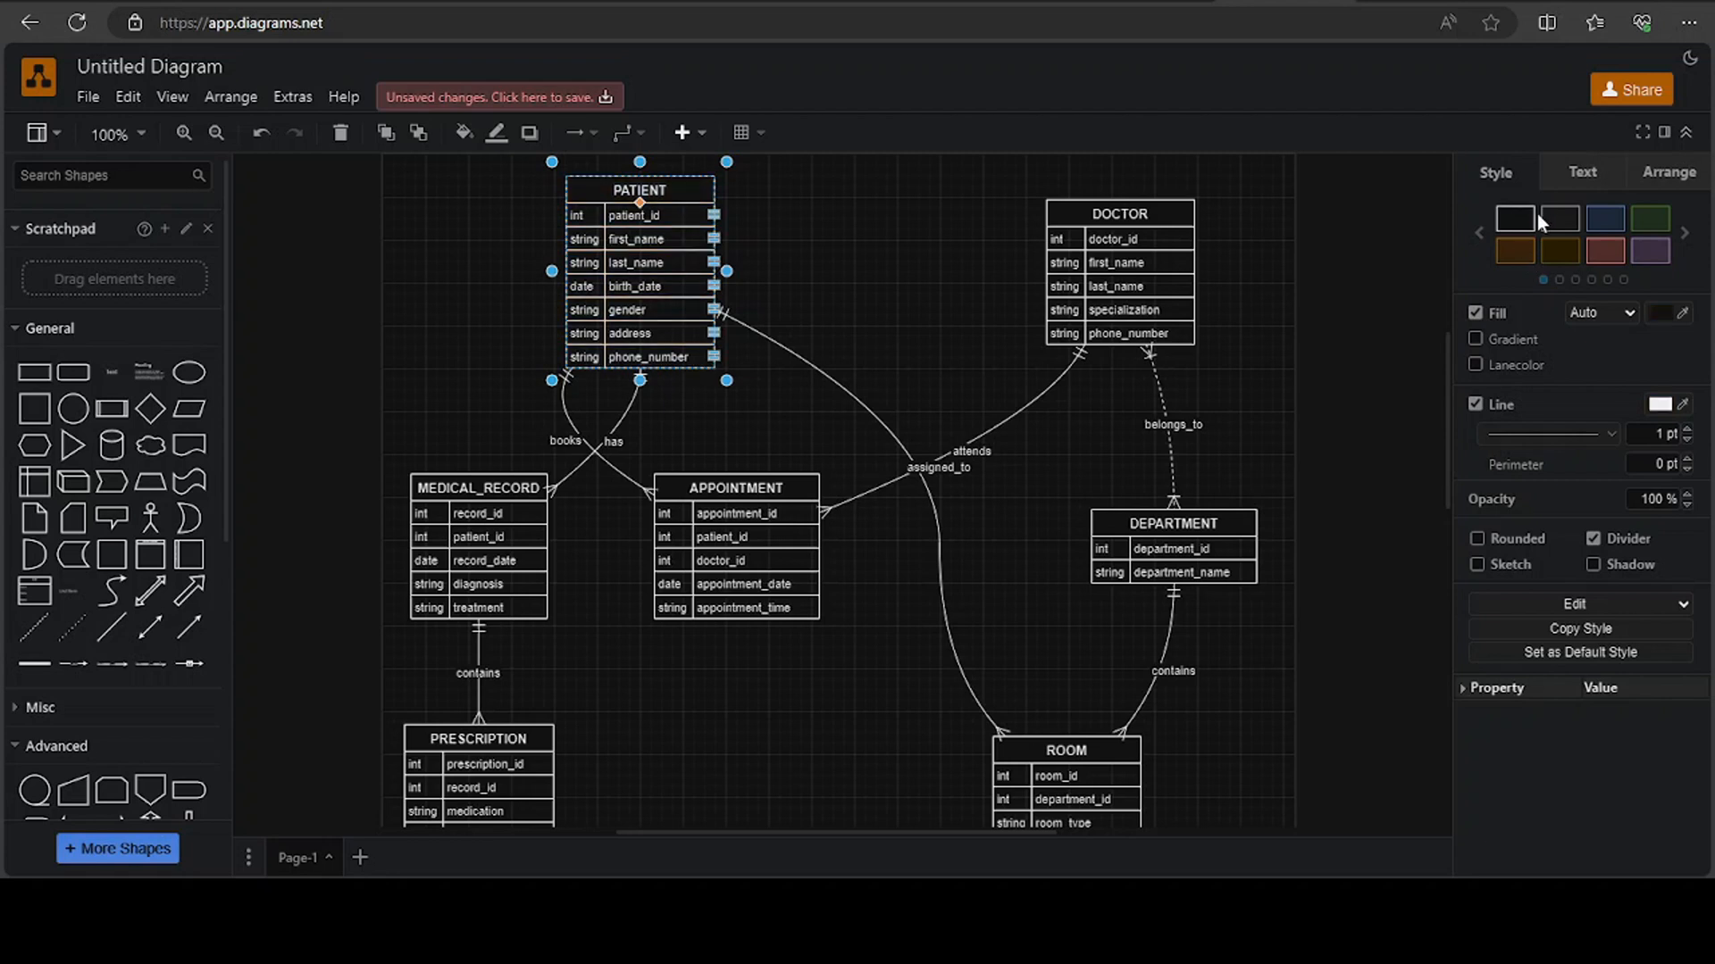
{"action": "left_click", "coordinate": [1555, 216]}
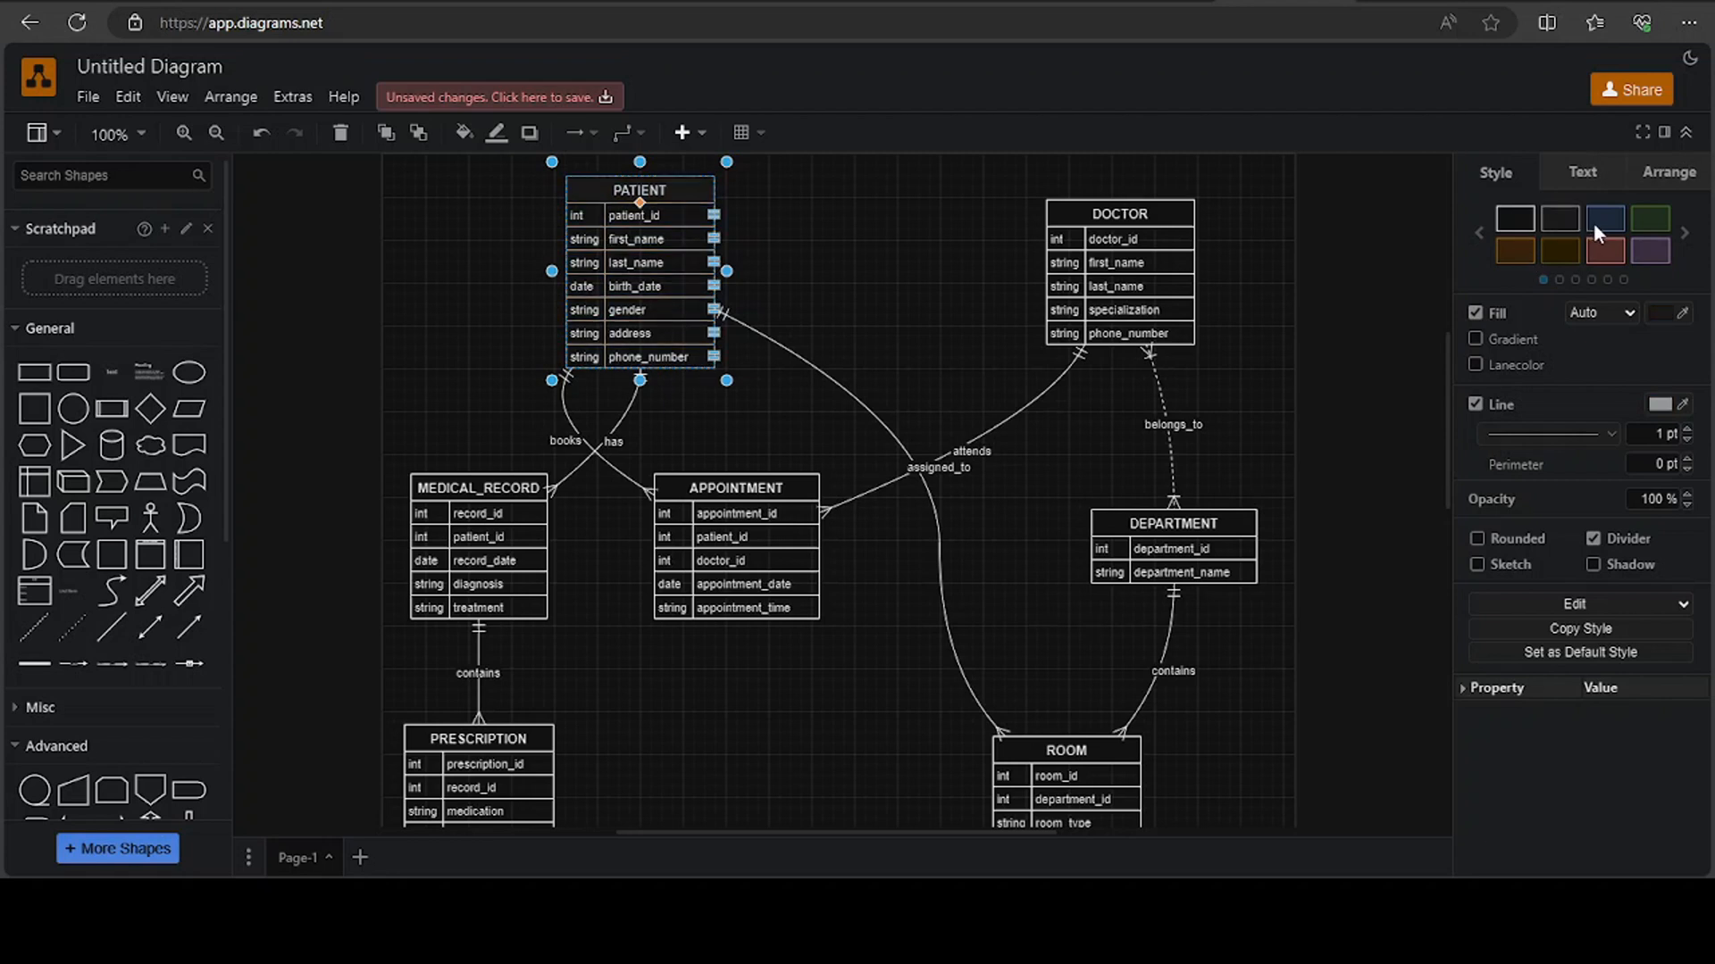
{"action": "left_click", "coordinate": [1593, 223]}
{"action": "left_click", "coordinate": [1661, 225]}
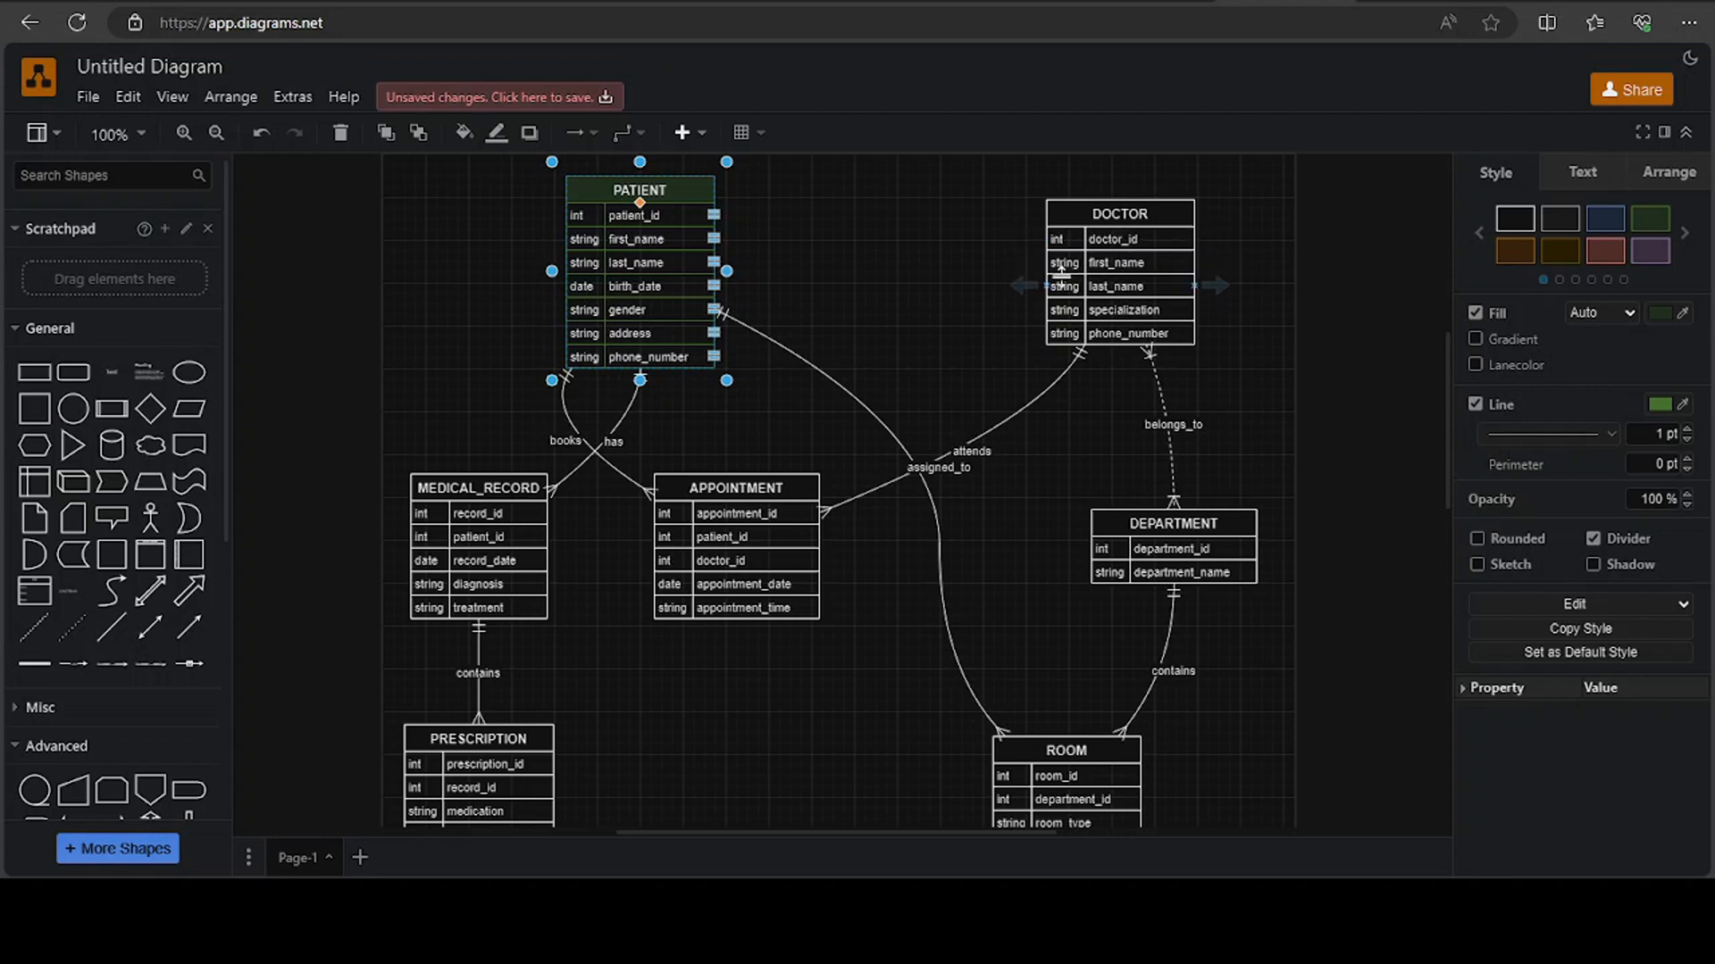
Try adding a connector from the DOCTOR table's last_name row and an ellipse beside it, and undo the additions
{"action": "left_click_drag", "start_coordinate": [1032, 286], "coordinate": [983, 284]}
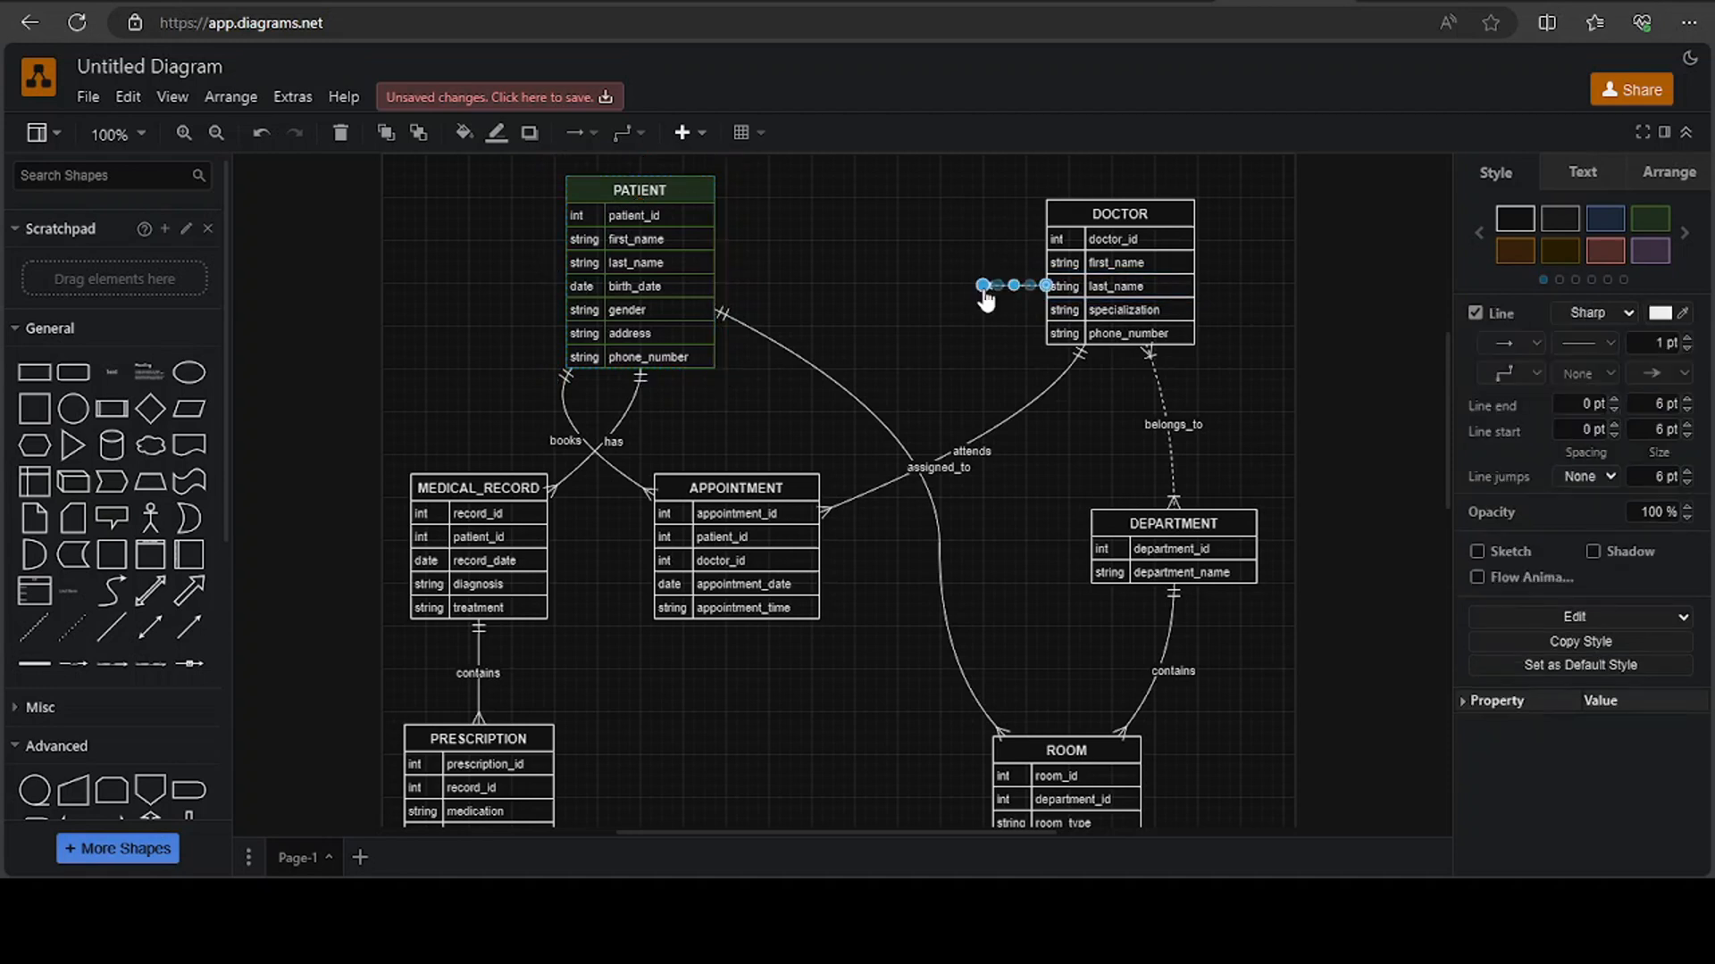
{"action": "left_click", "coordinate": [943, 251]}
{"action": "left_click_drag", "start_coordinate": [197, 366], "coordinate": [864, 238]}
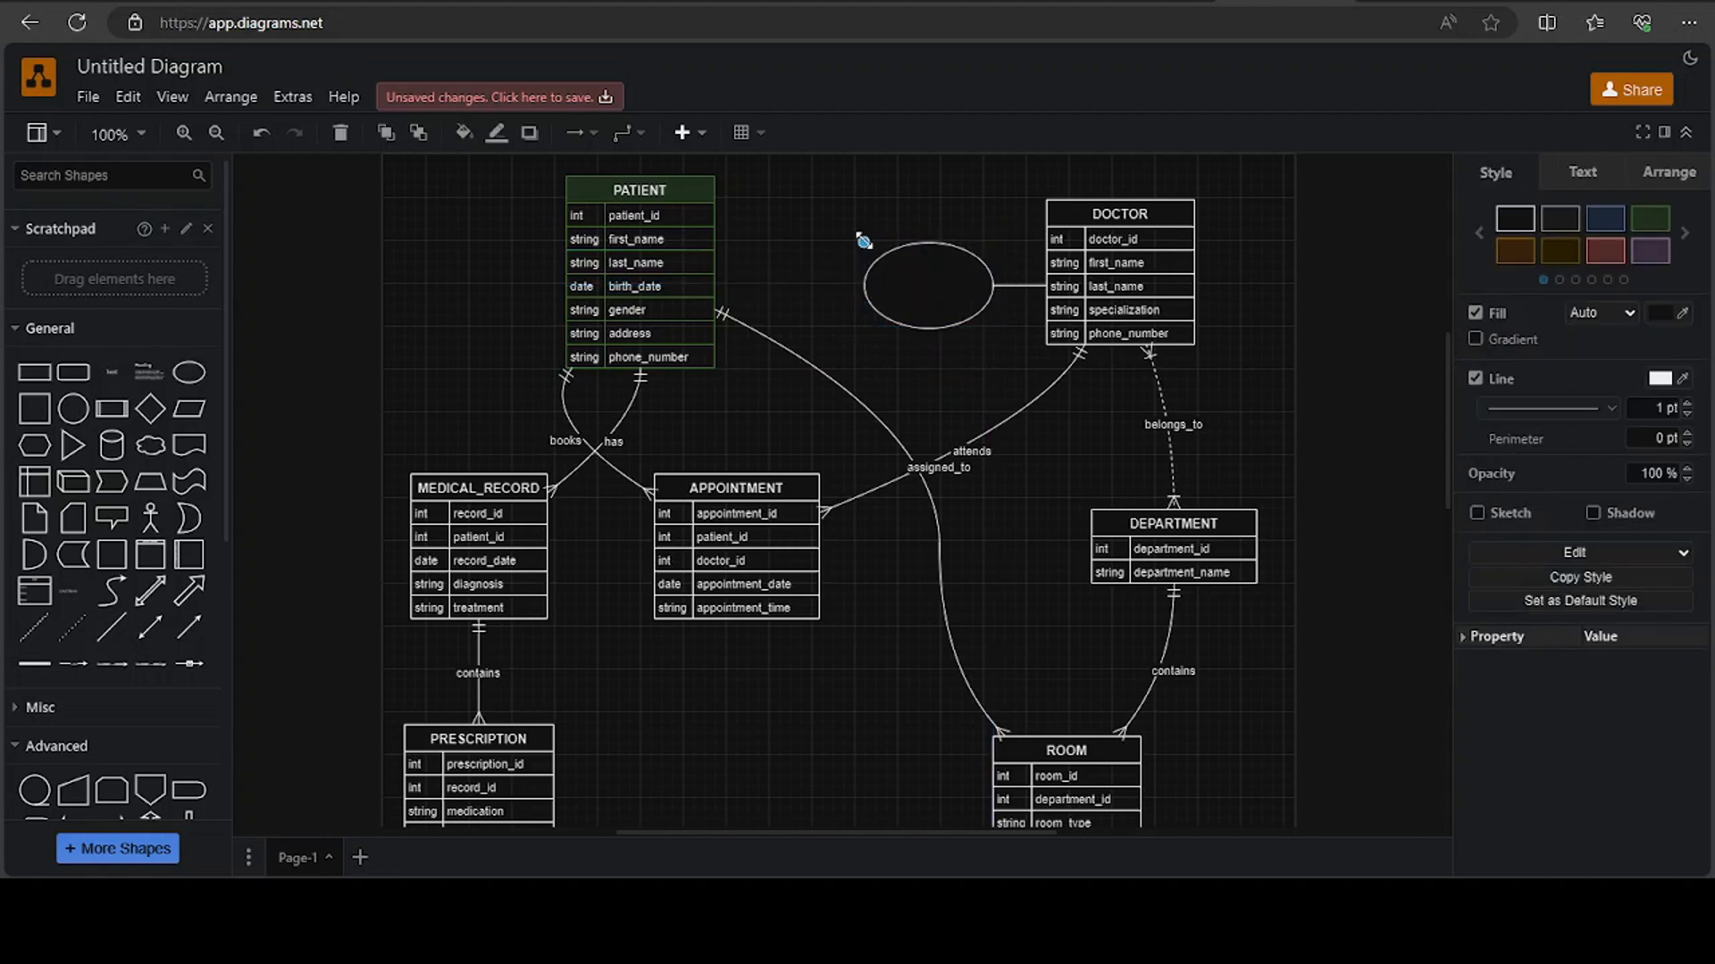
{"action": "left_click", "coordinate": [1238, 282]}
{"action": "key", "text": "ctrl+z"}
{"action": "key", "text": "ctrl+z"}
{"action": "scroll", "coordinate": [891, 510], "scroll_direction": "down", "scroll_amount": 5}
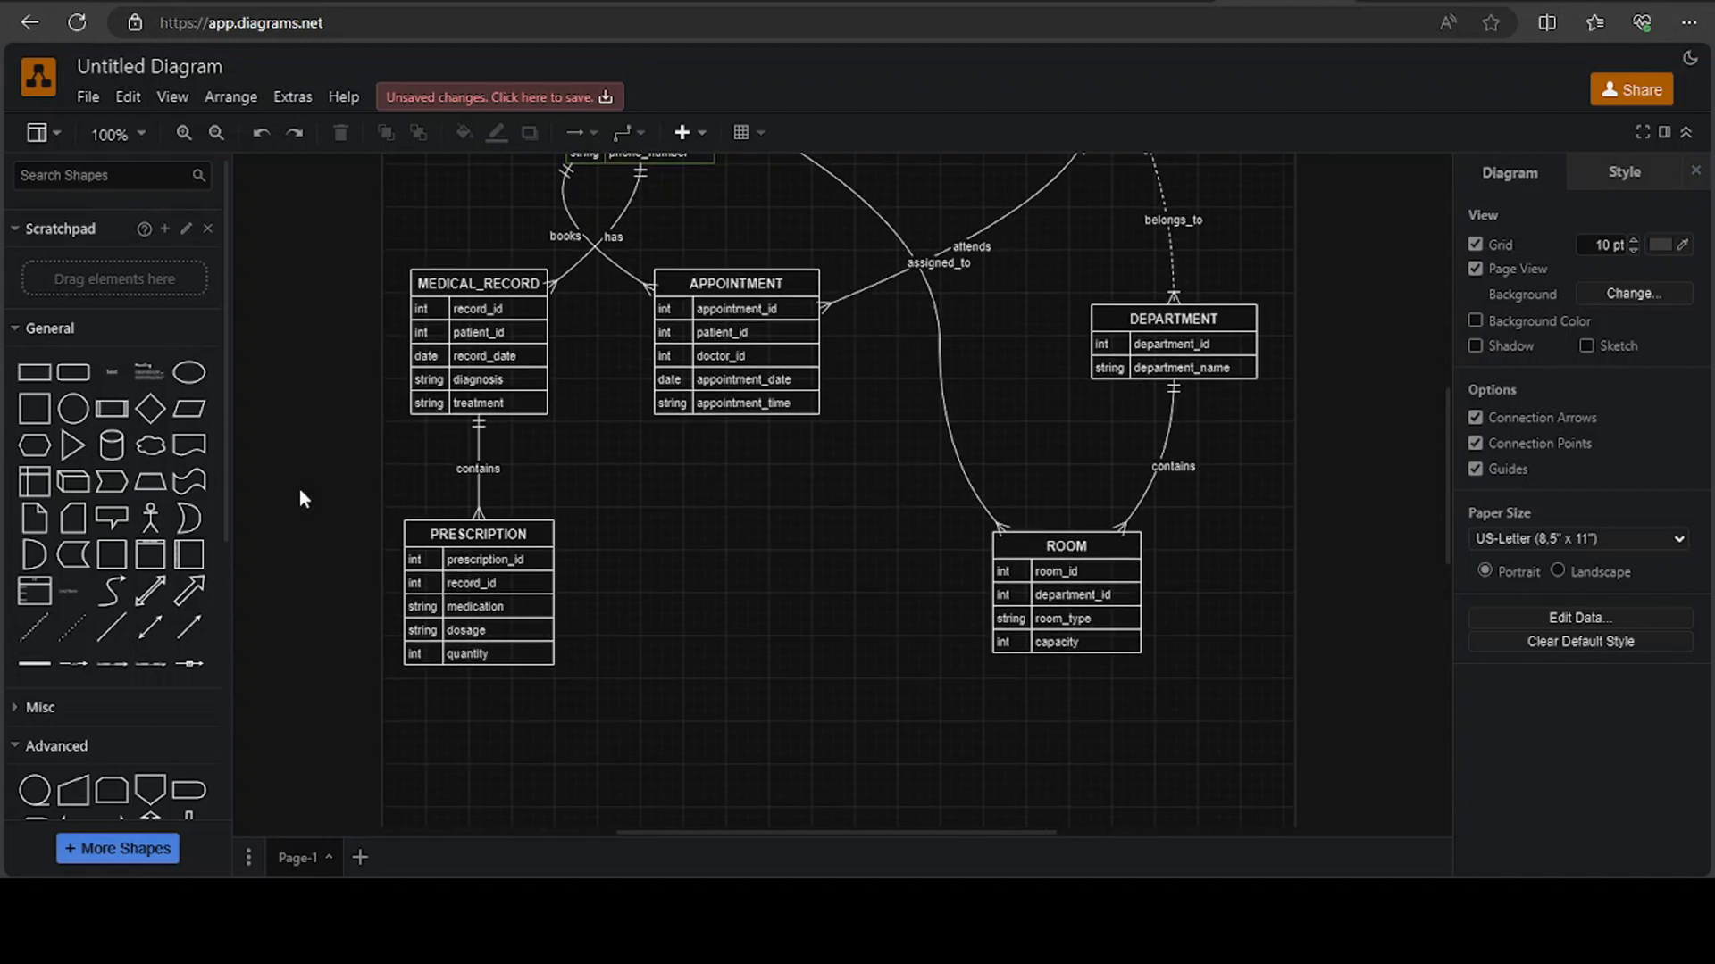
Copy the whole hospital ER diagram to the clipboard as an image
{"action": "mouse_move", "coordinate": [158, 526]}
{"action": "scroll", "coordinate": [670, 570], "scroll_direction": "up", "scroll_amount": 5}
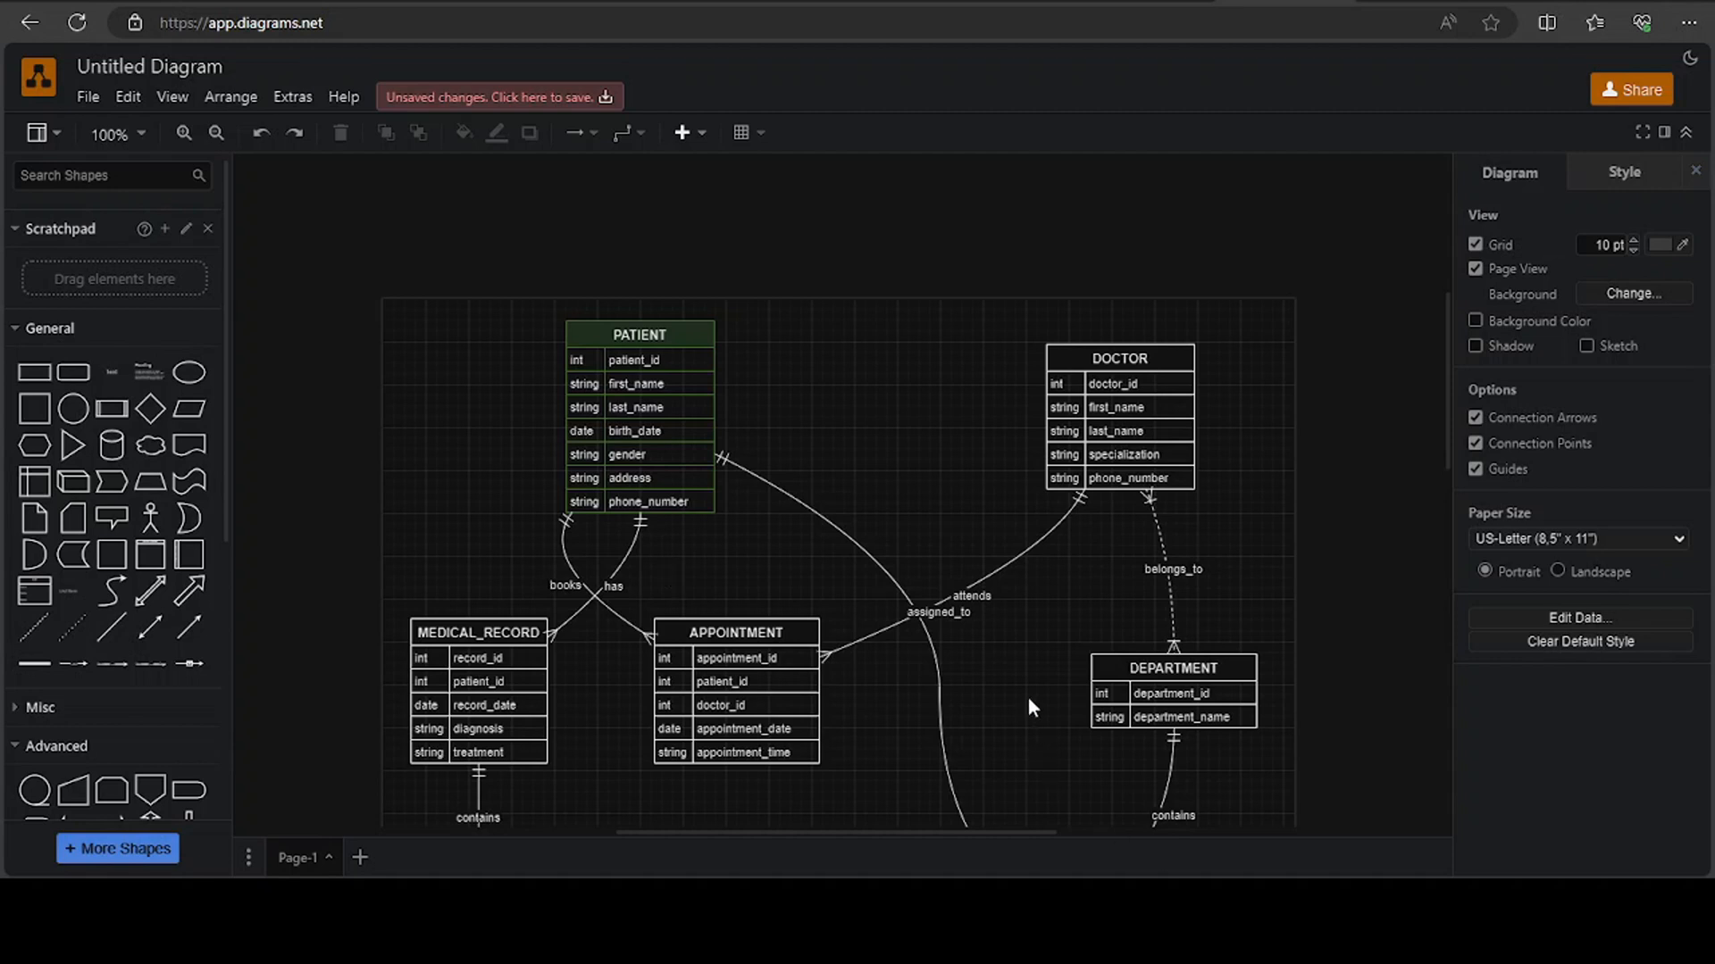
{"action": "scroll", "coordinate": [1013, 640], "scroll_direction": "down", "scroll_amount": 3}
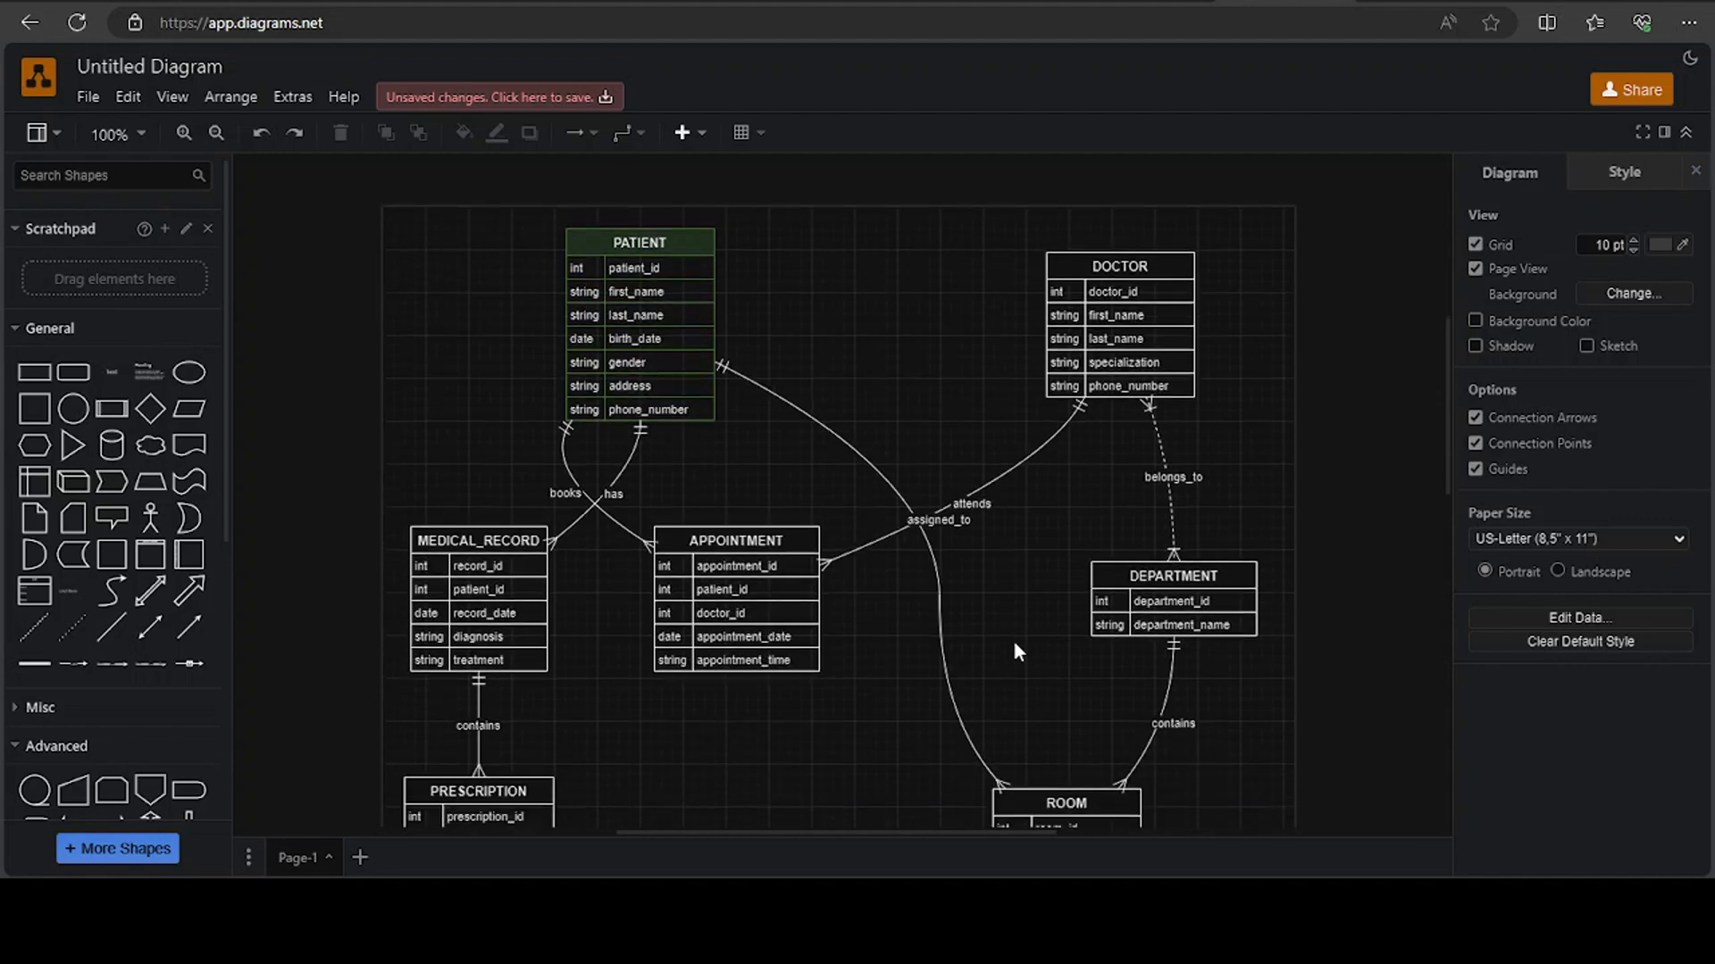
{"action": "right_click", "coordinate": [877, 393]}
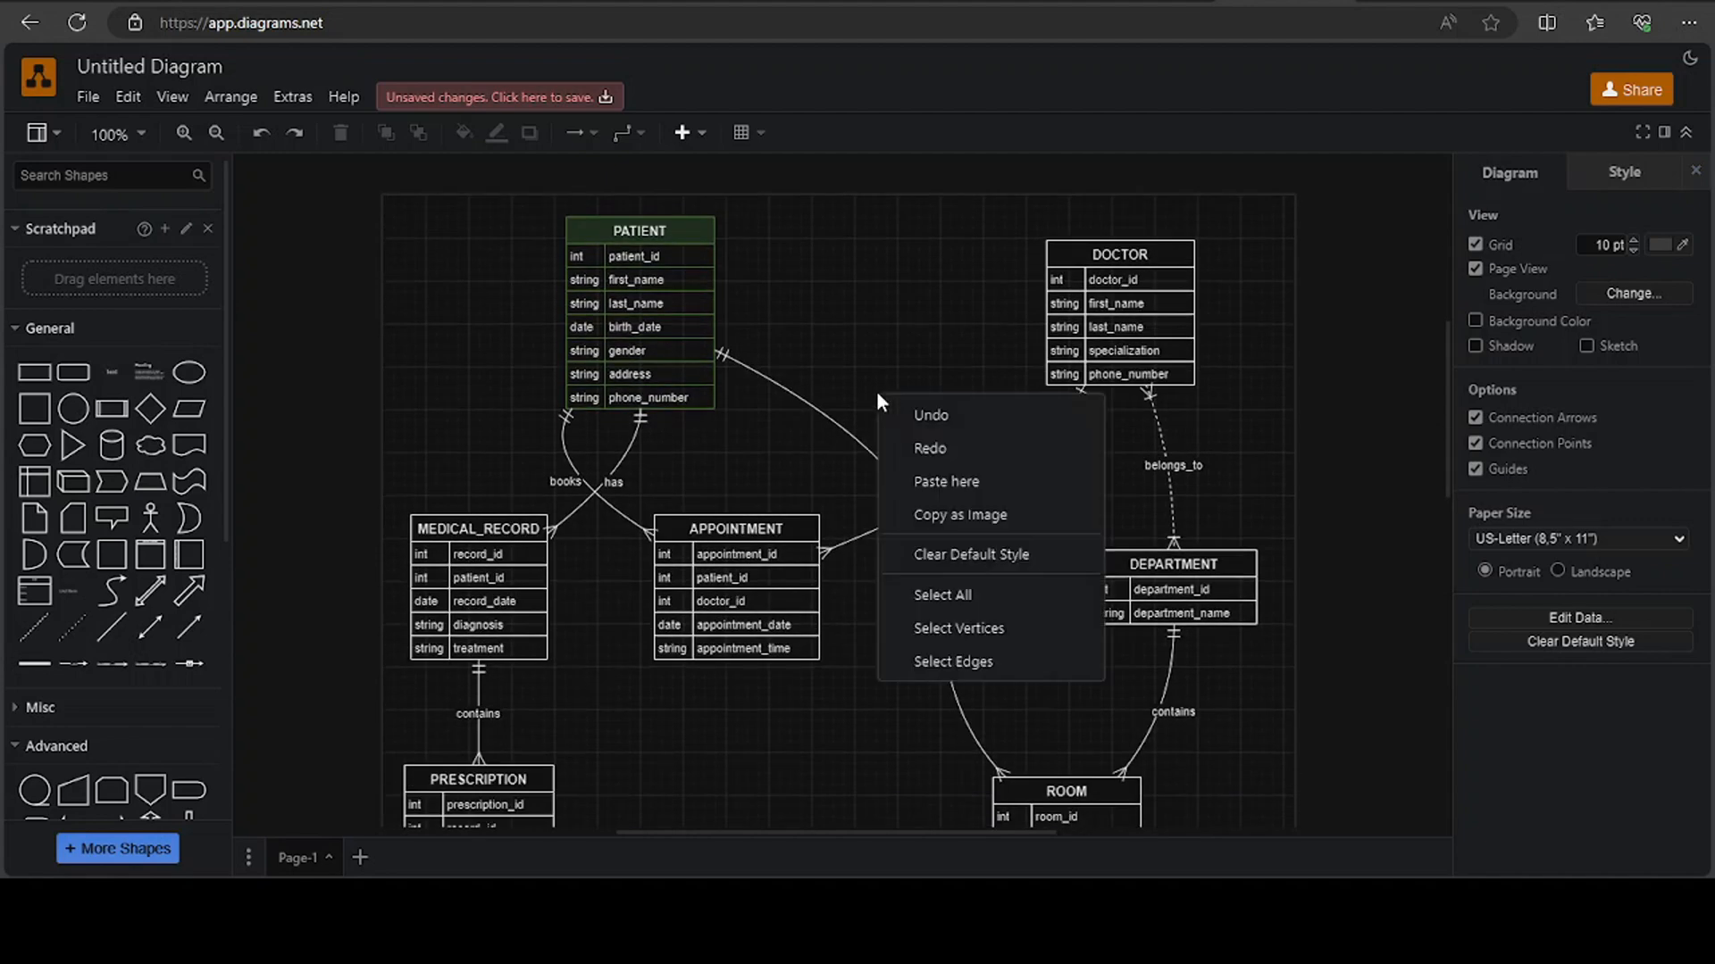
{"action": "left_click", "coordinate": [953, 518]}
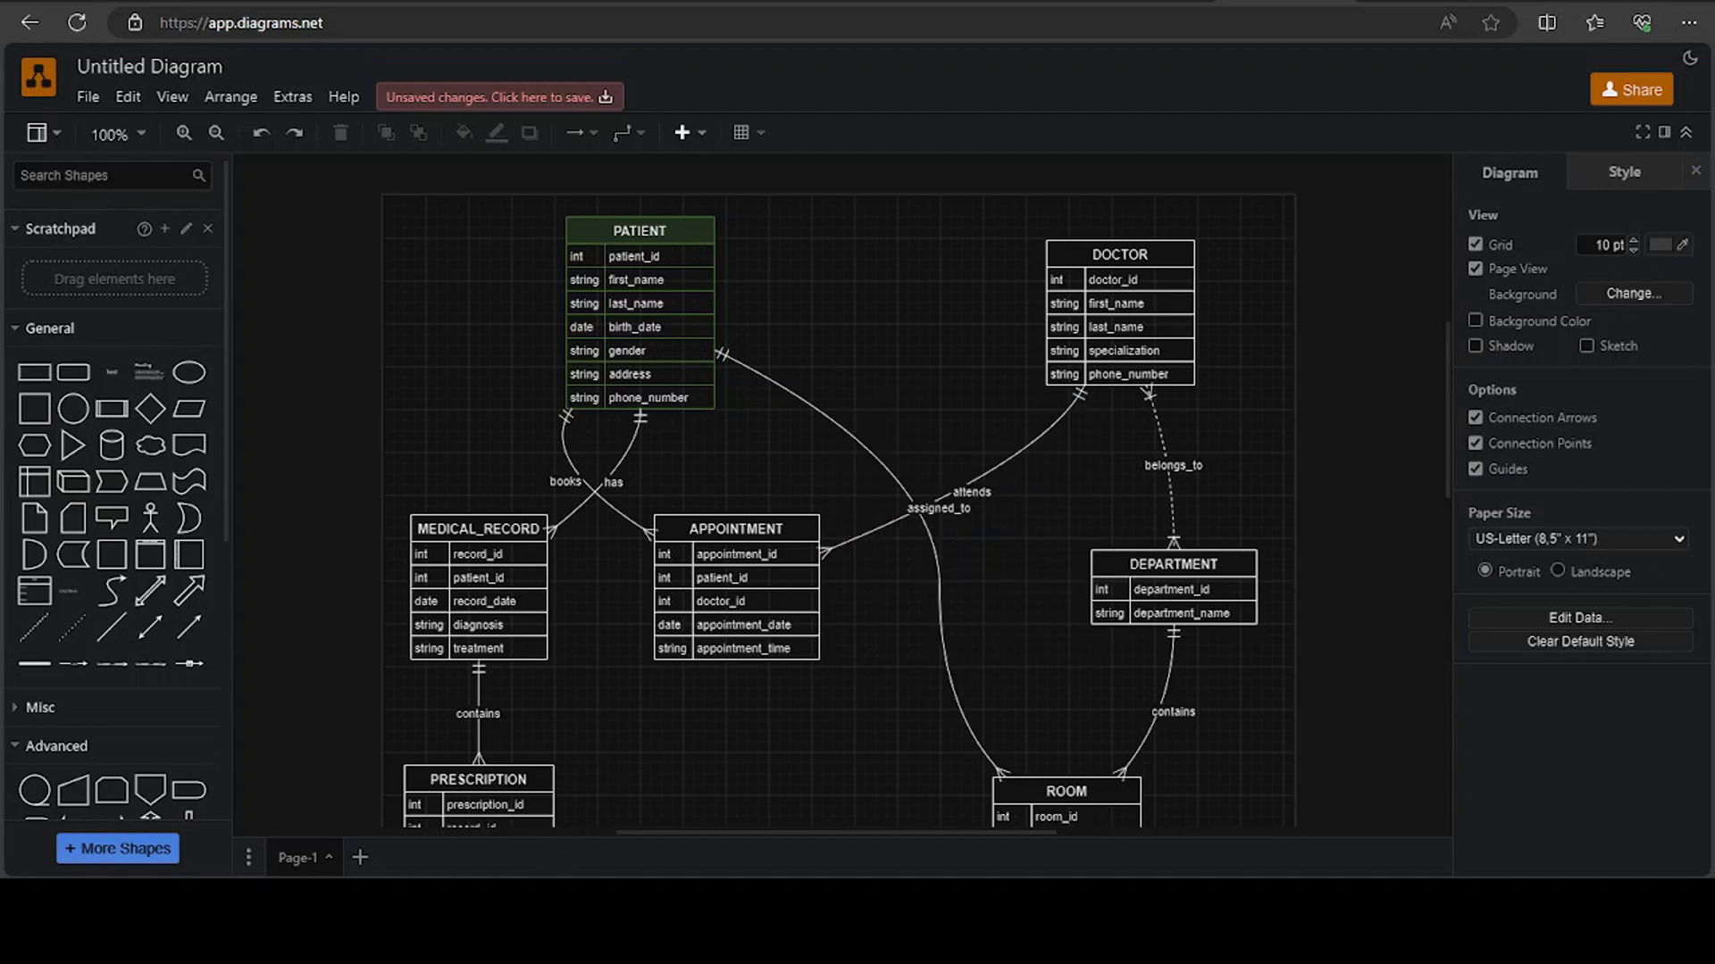
Open Paint, paste the copied ER diagram image onto the blank canvas, and look over its tables and relationships
{"action": "key", "text": "super"}
{"action": "type", "text": "pai"}
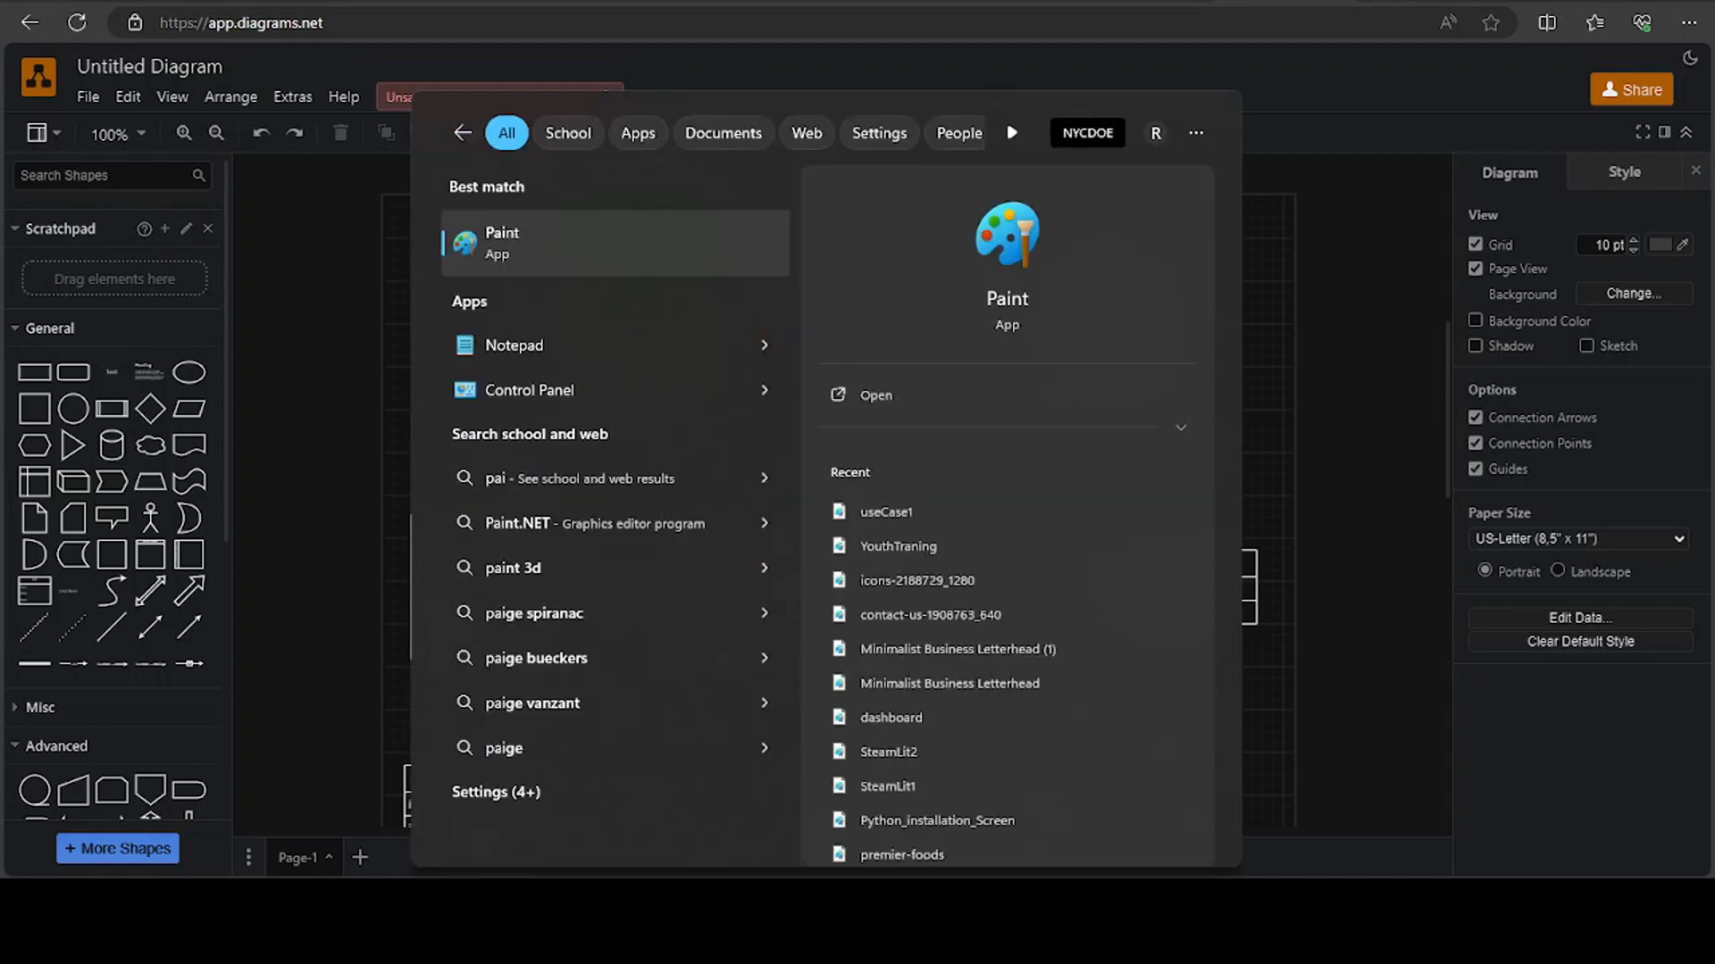
{"action": "left_click", "coordinate": [493, 238]}
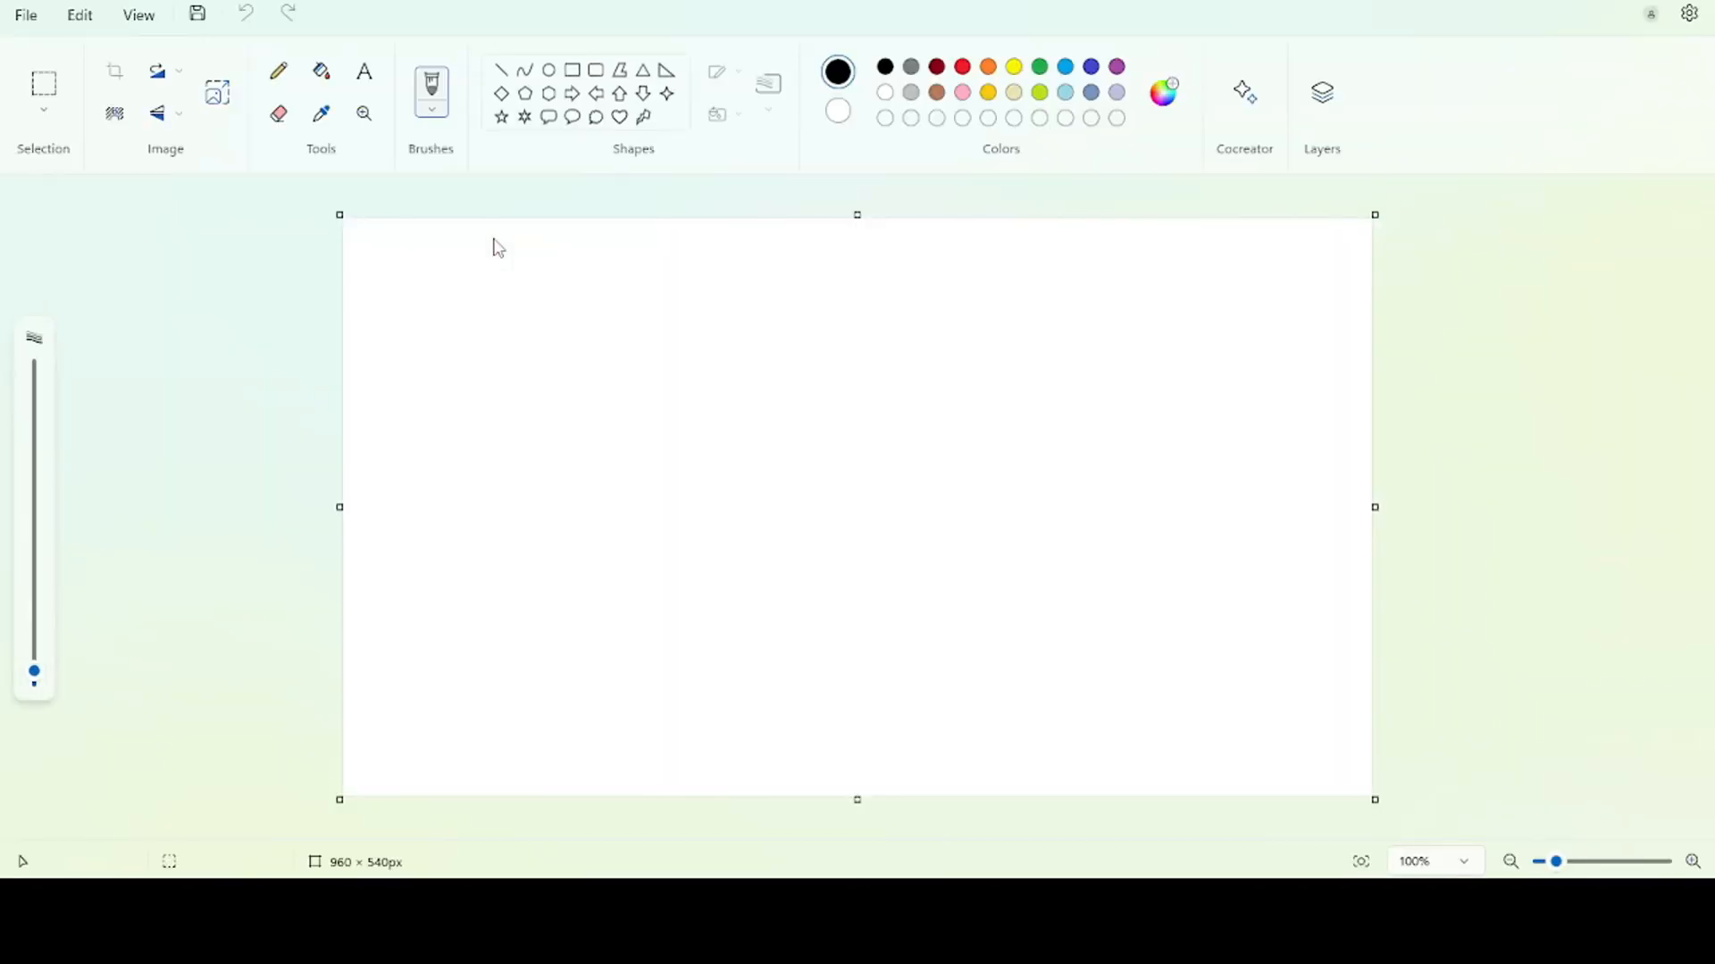
{"action": "key", "text": "ctrl+v"}
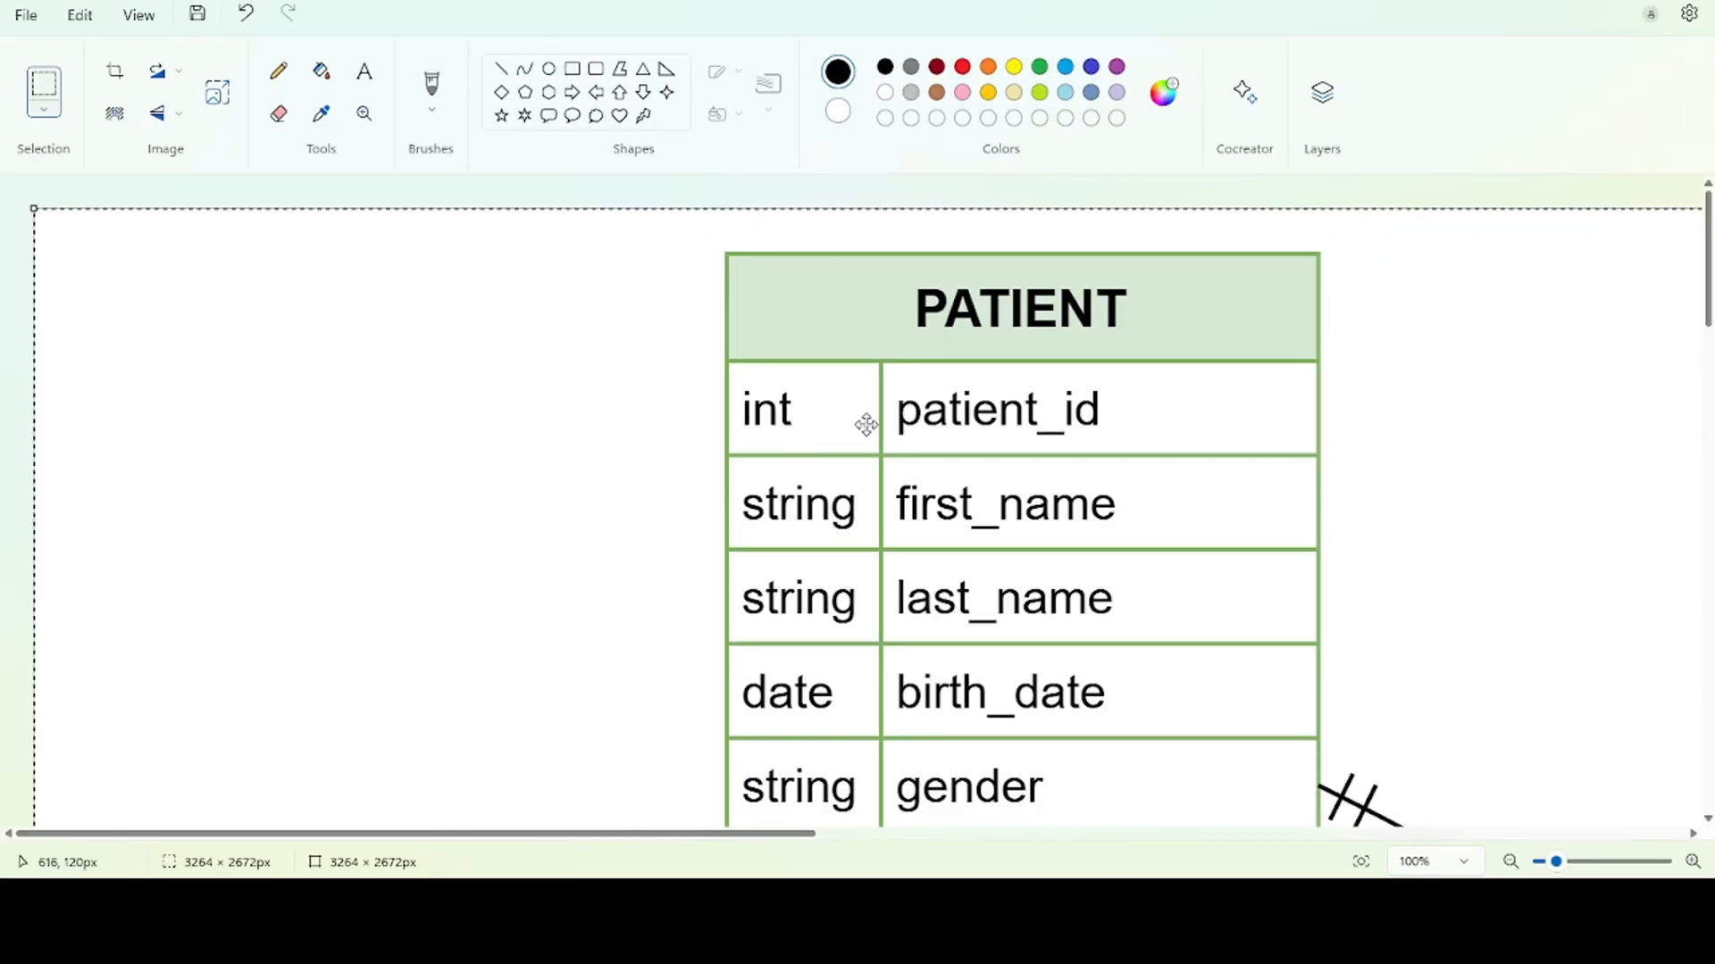
{"action": "scroll", "coordinate": [895, 449], "scroll_direction": "down", "scroll_amount": 5}
{"action": "scroll", "coordinate": [895, 448], "scroll_direction": "down", "scroll_amount": 5, "text": "ctrl"}
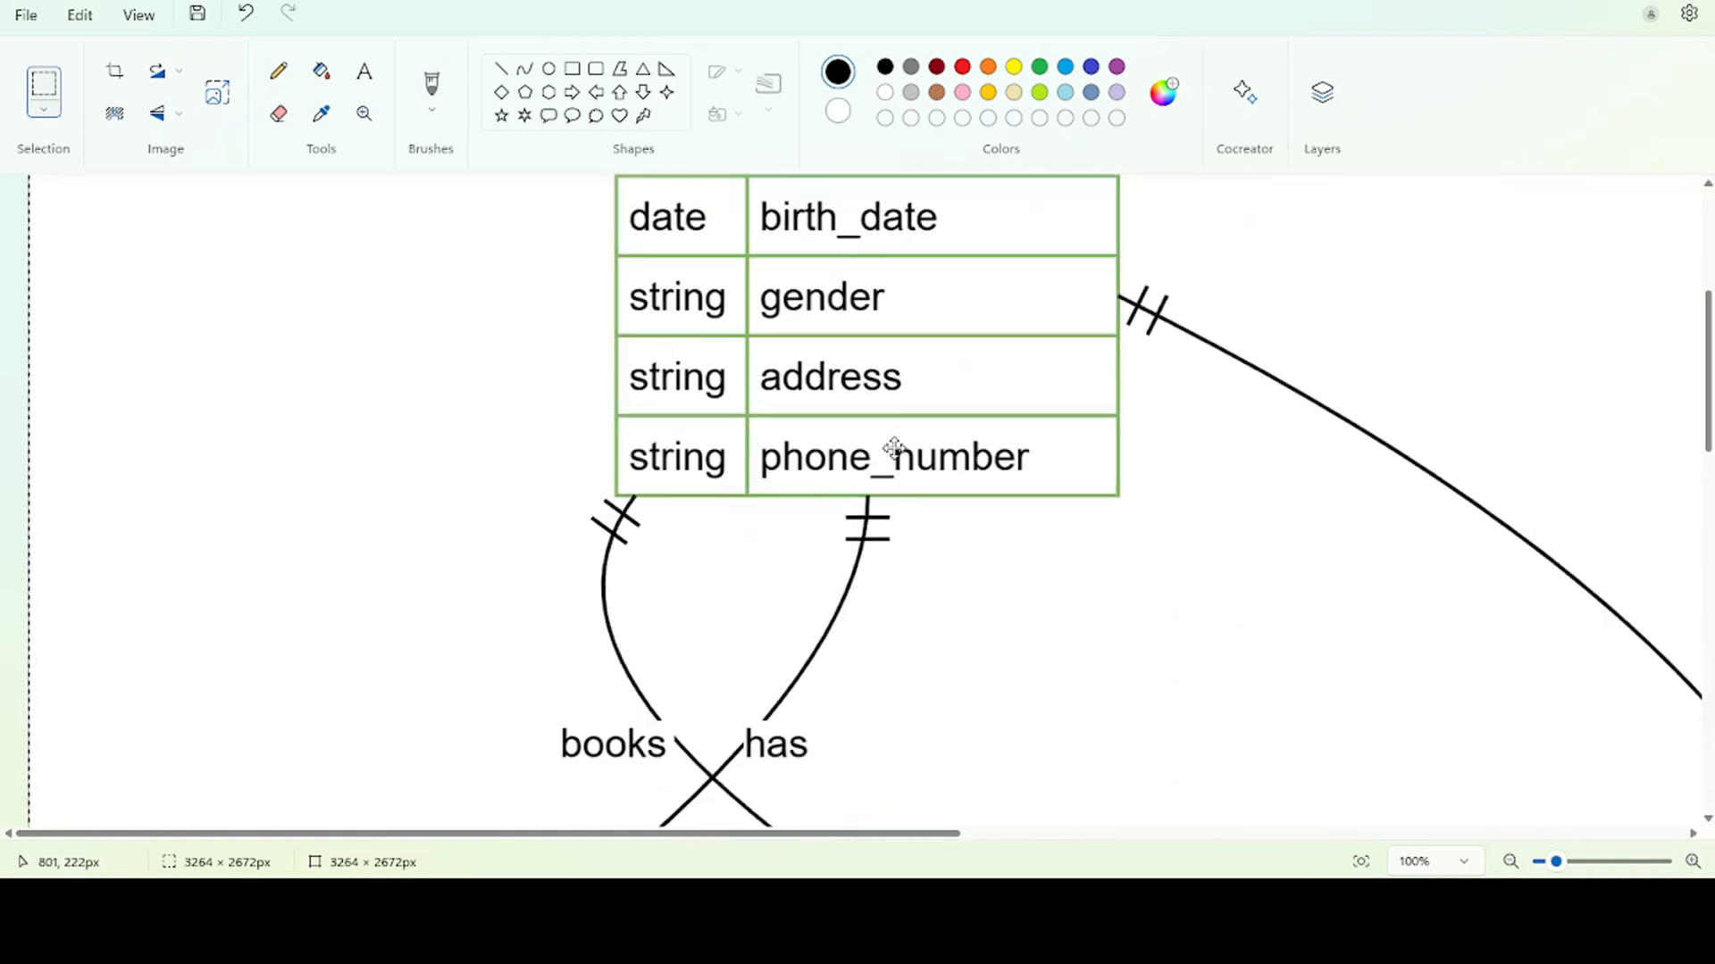
{"action": "scroll", "coordinate": [895, 448], "scroll_direction": "down", "scroll_amount": 3, "text": "ctrl"}
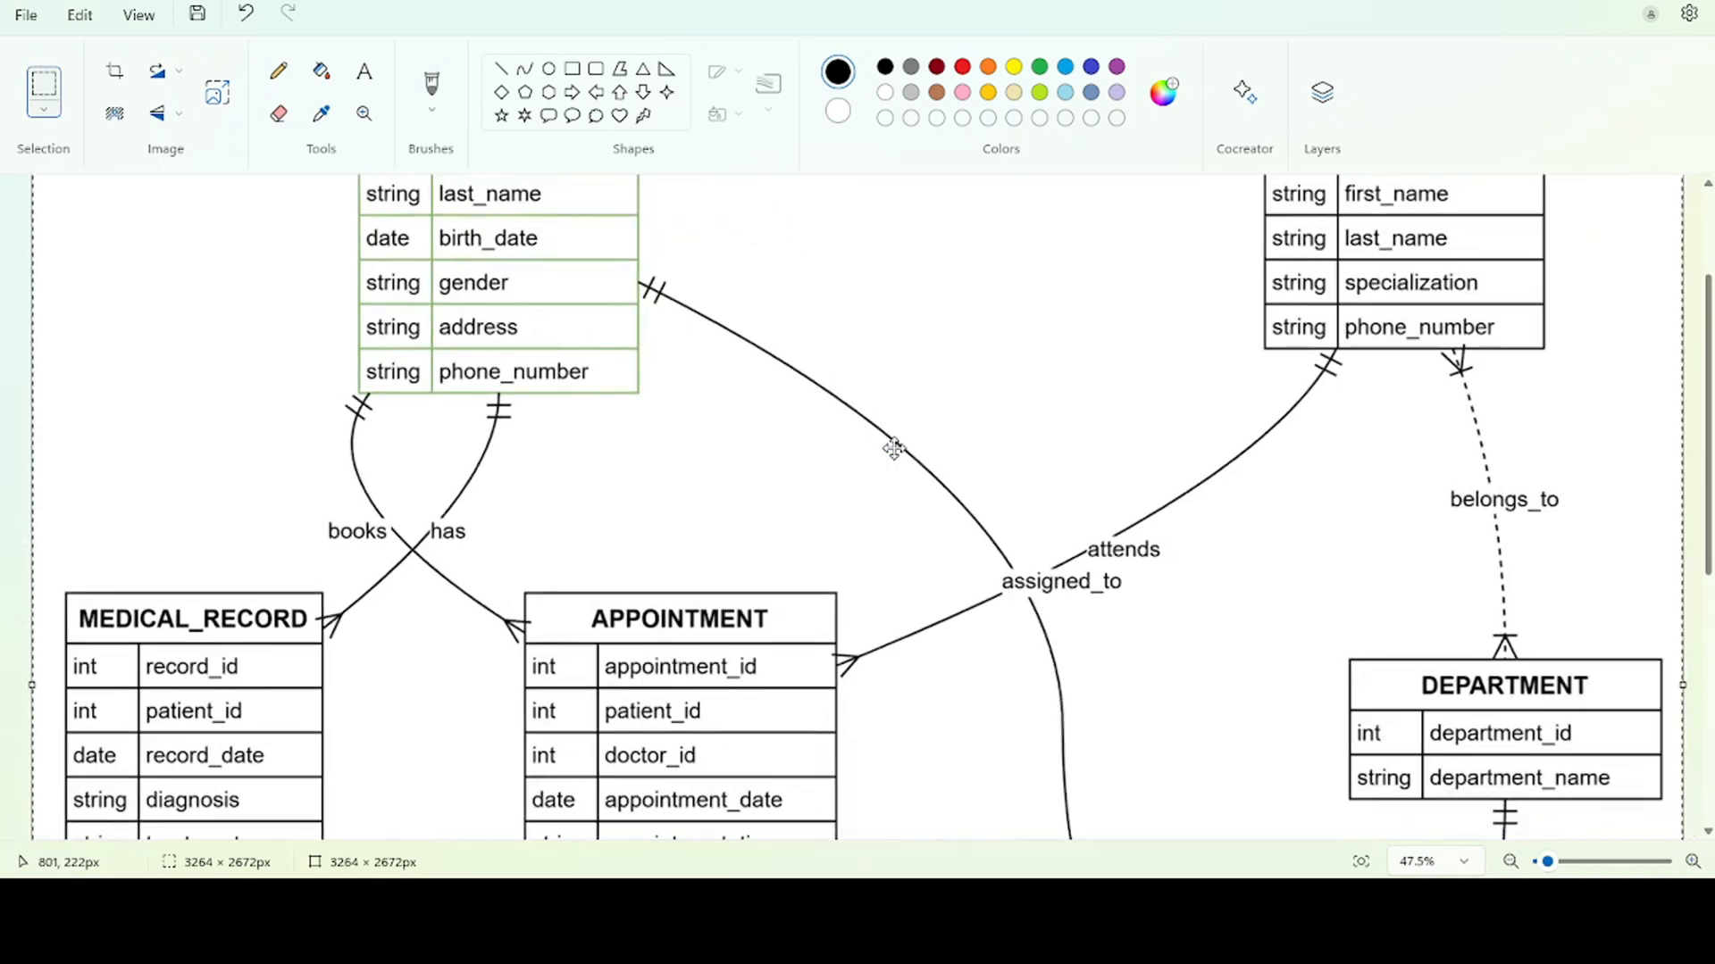
{"action": "scroll", "coordinate": [894, 449], "scroll_direction": "down", "scroll_amount": 1, "text": "ctrl"}
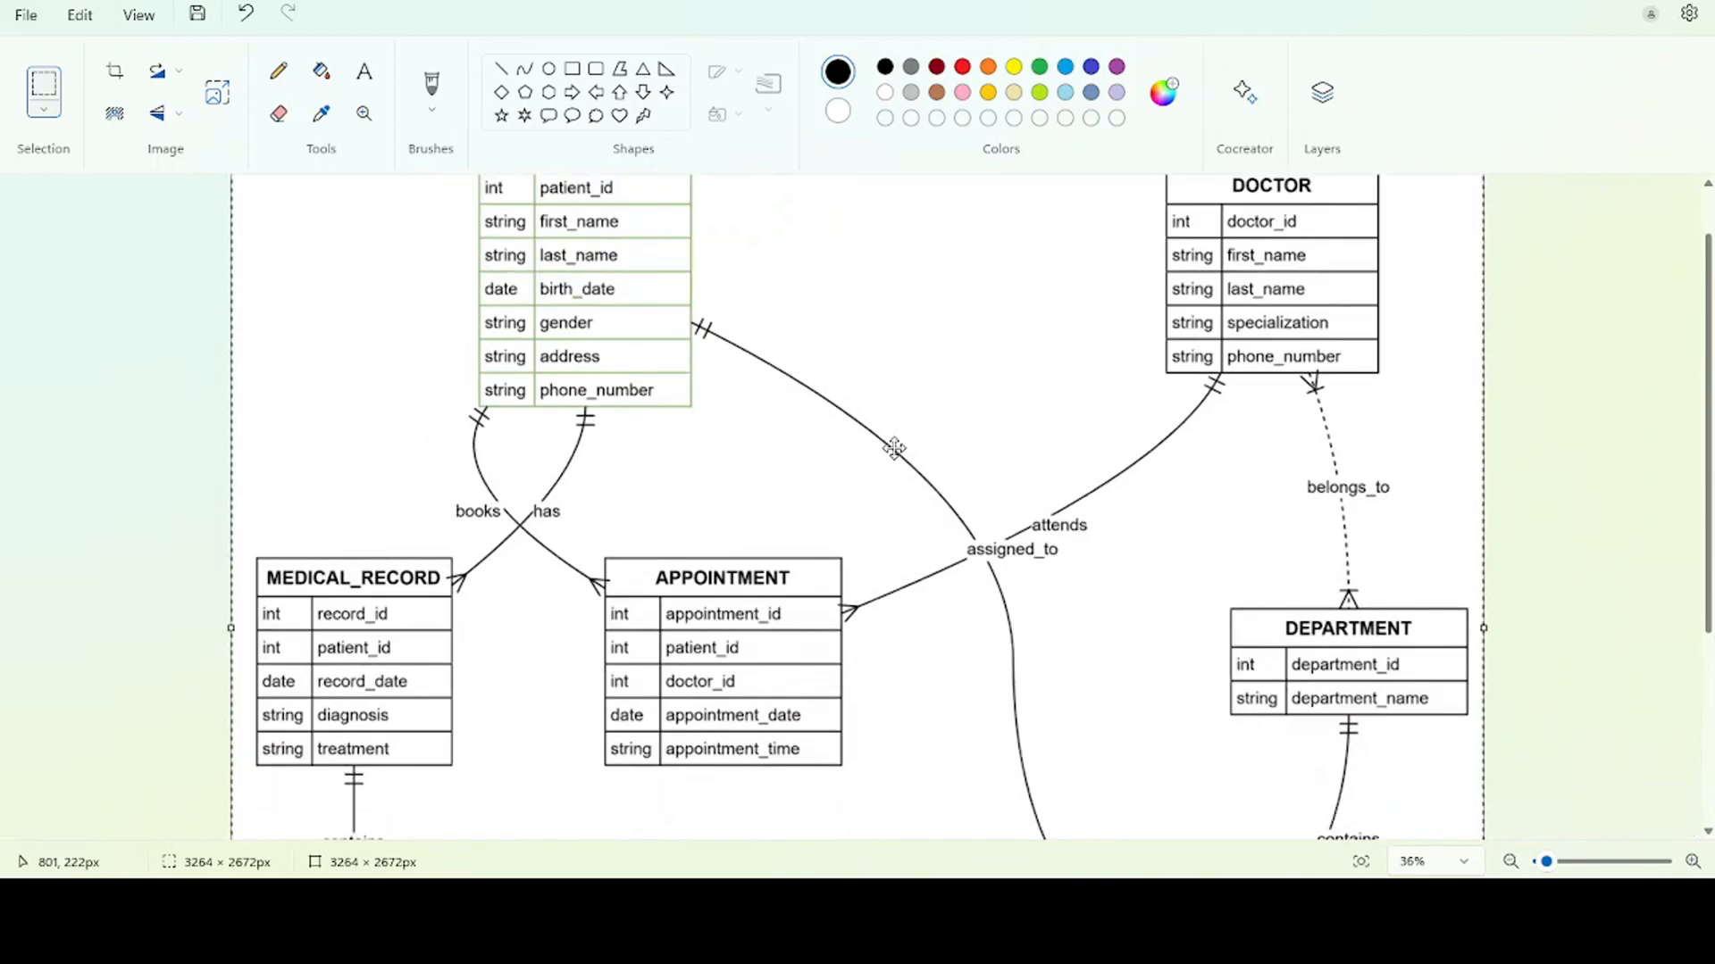
Switch back to draw.io, bring up the Save As settings for the diagram, and review the available storage locations
{"action": "key", "text": "alt+Tab"}
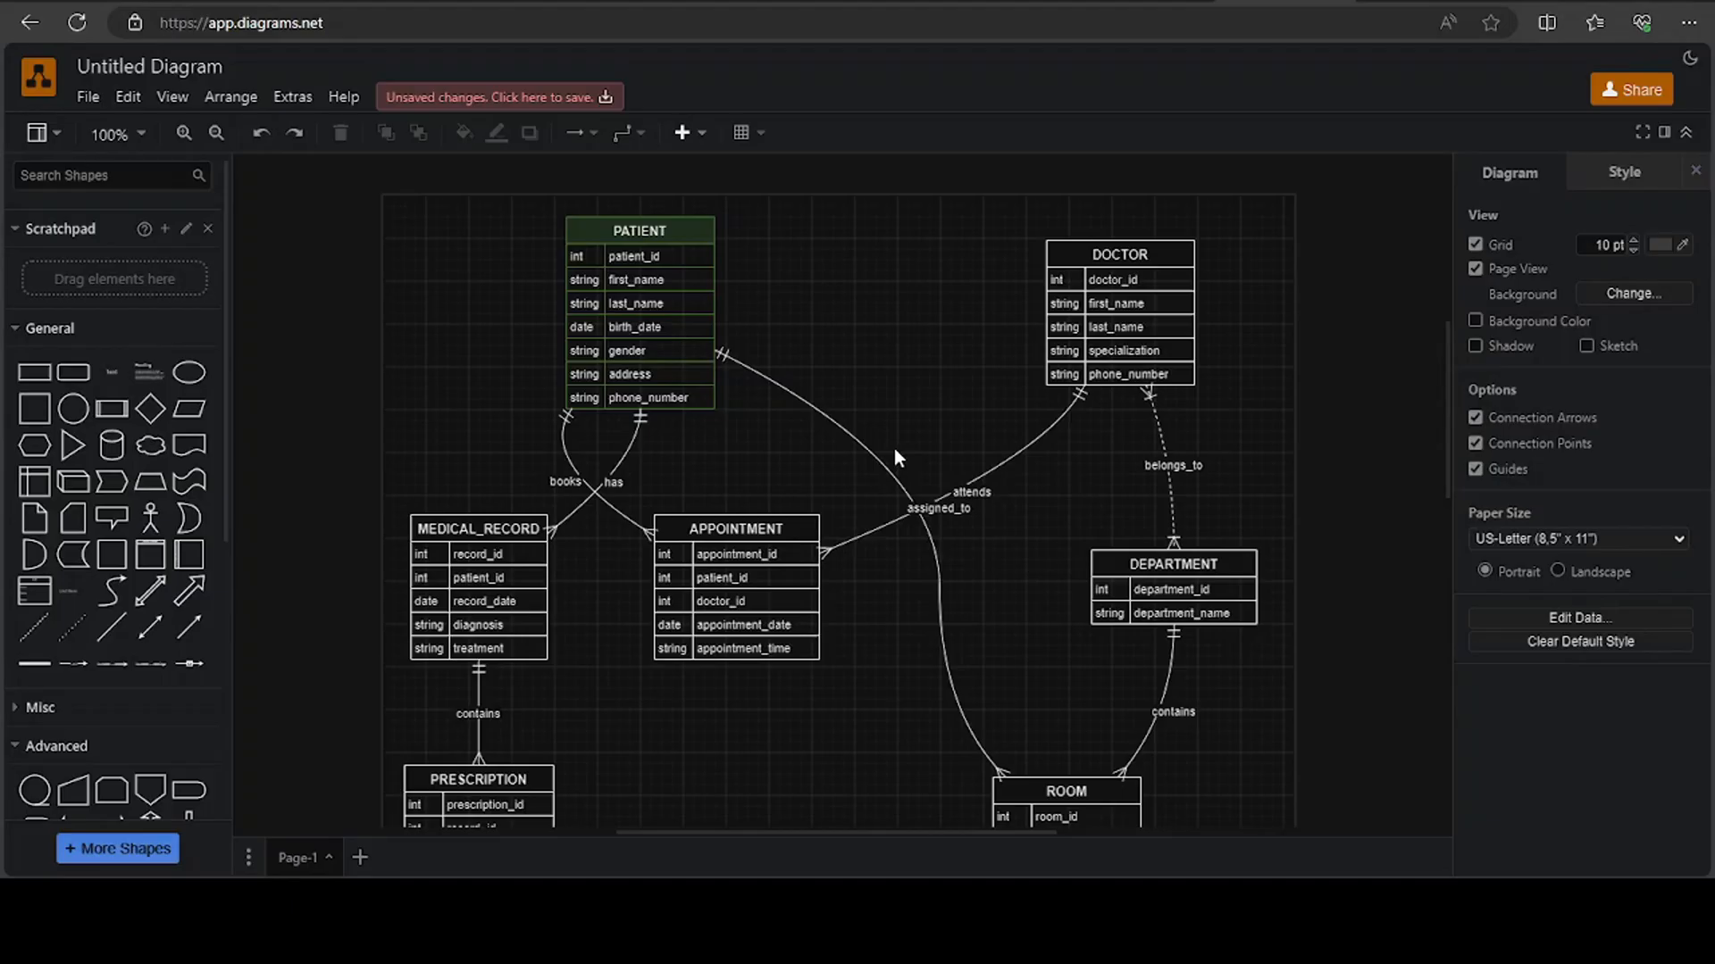
{"action": "left_click", "coordinate": [87, 99]}
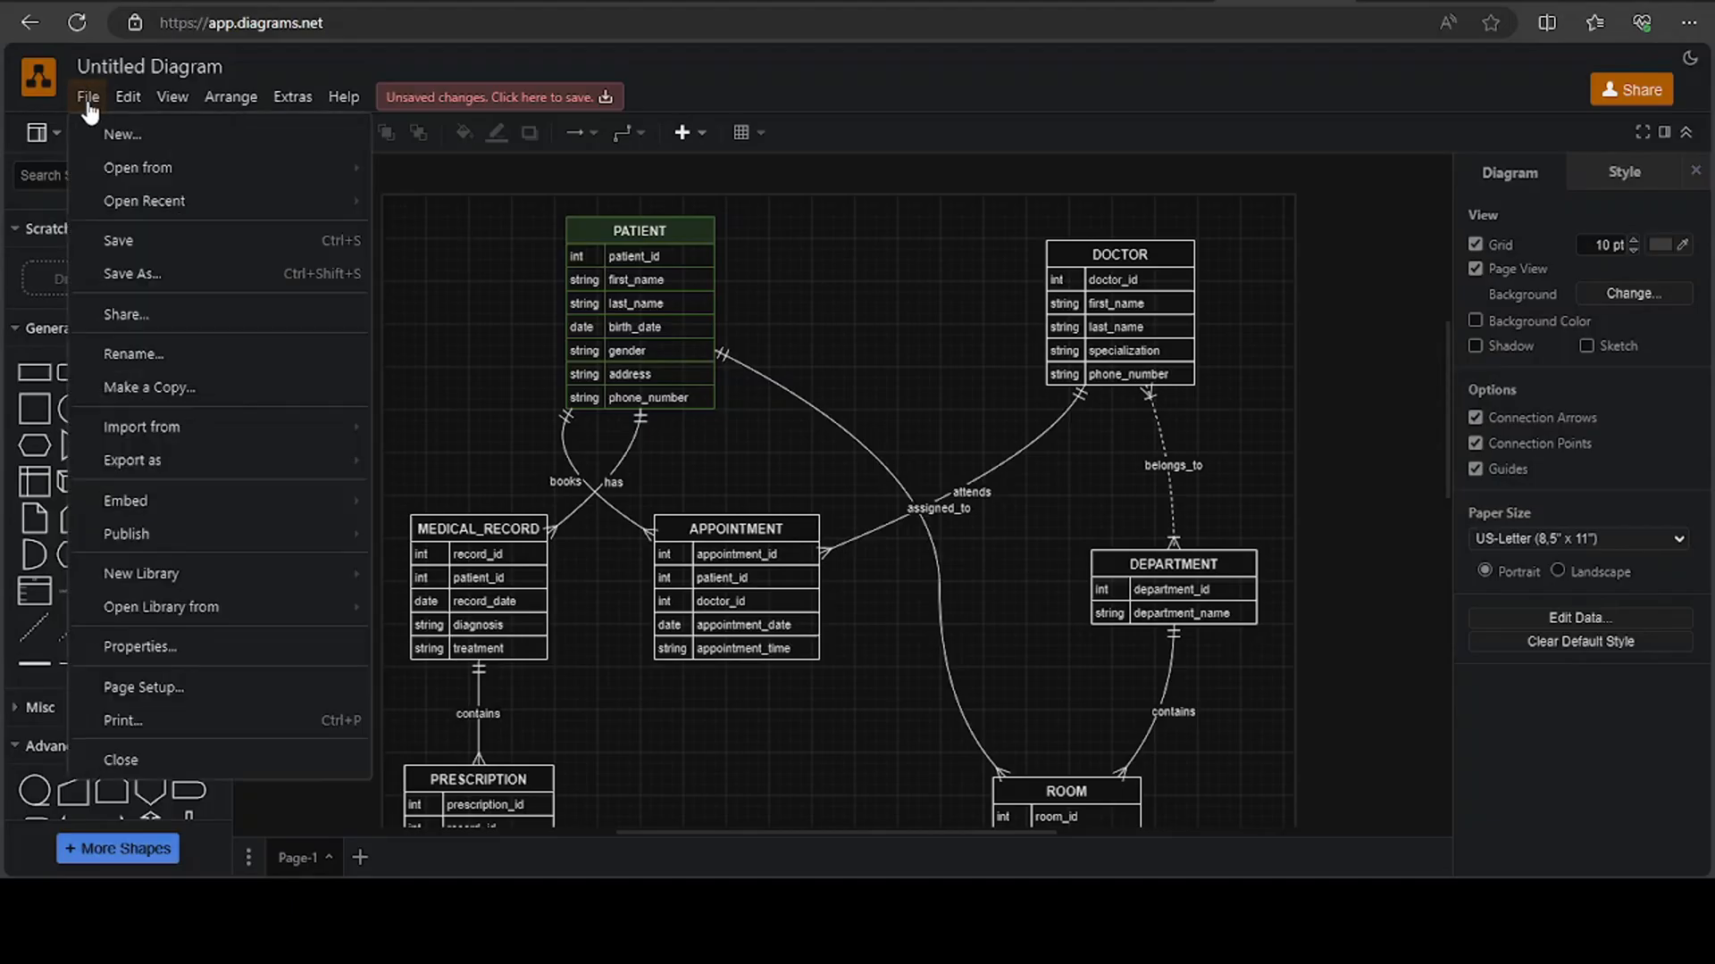
{"action": "left_click", "coordinate": [131, 276]}
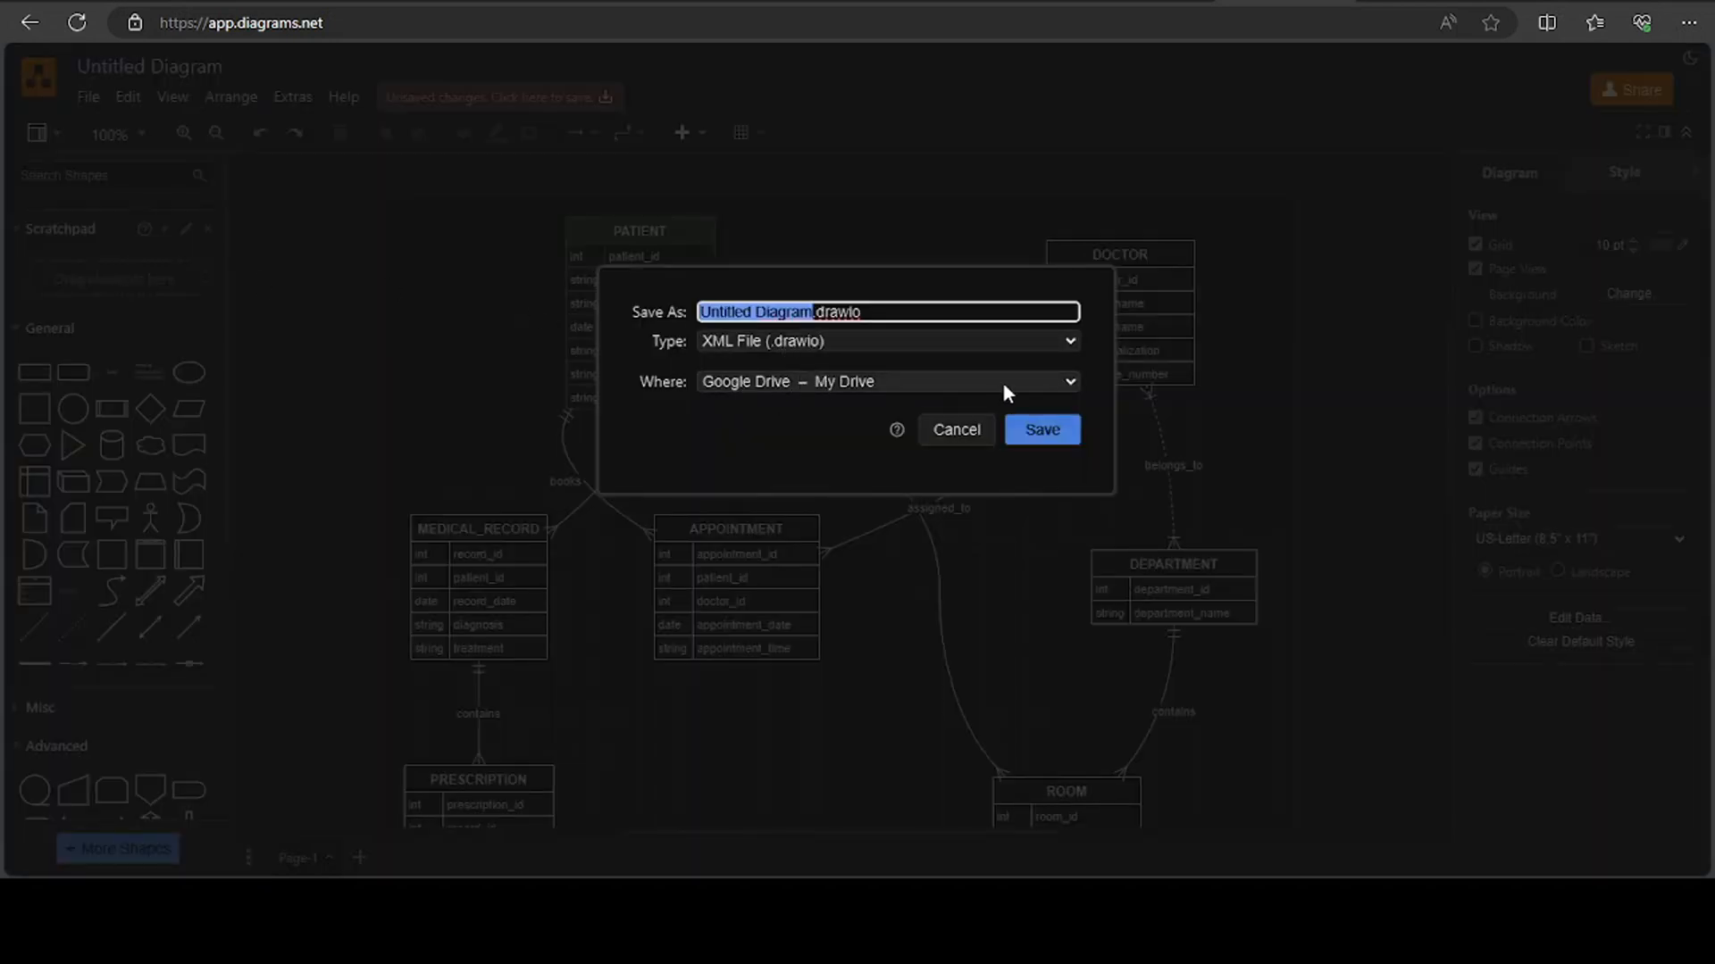
{"action": "left_click", "coordinate": [1050, 382]}
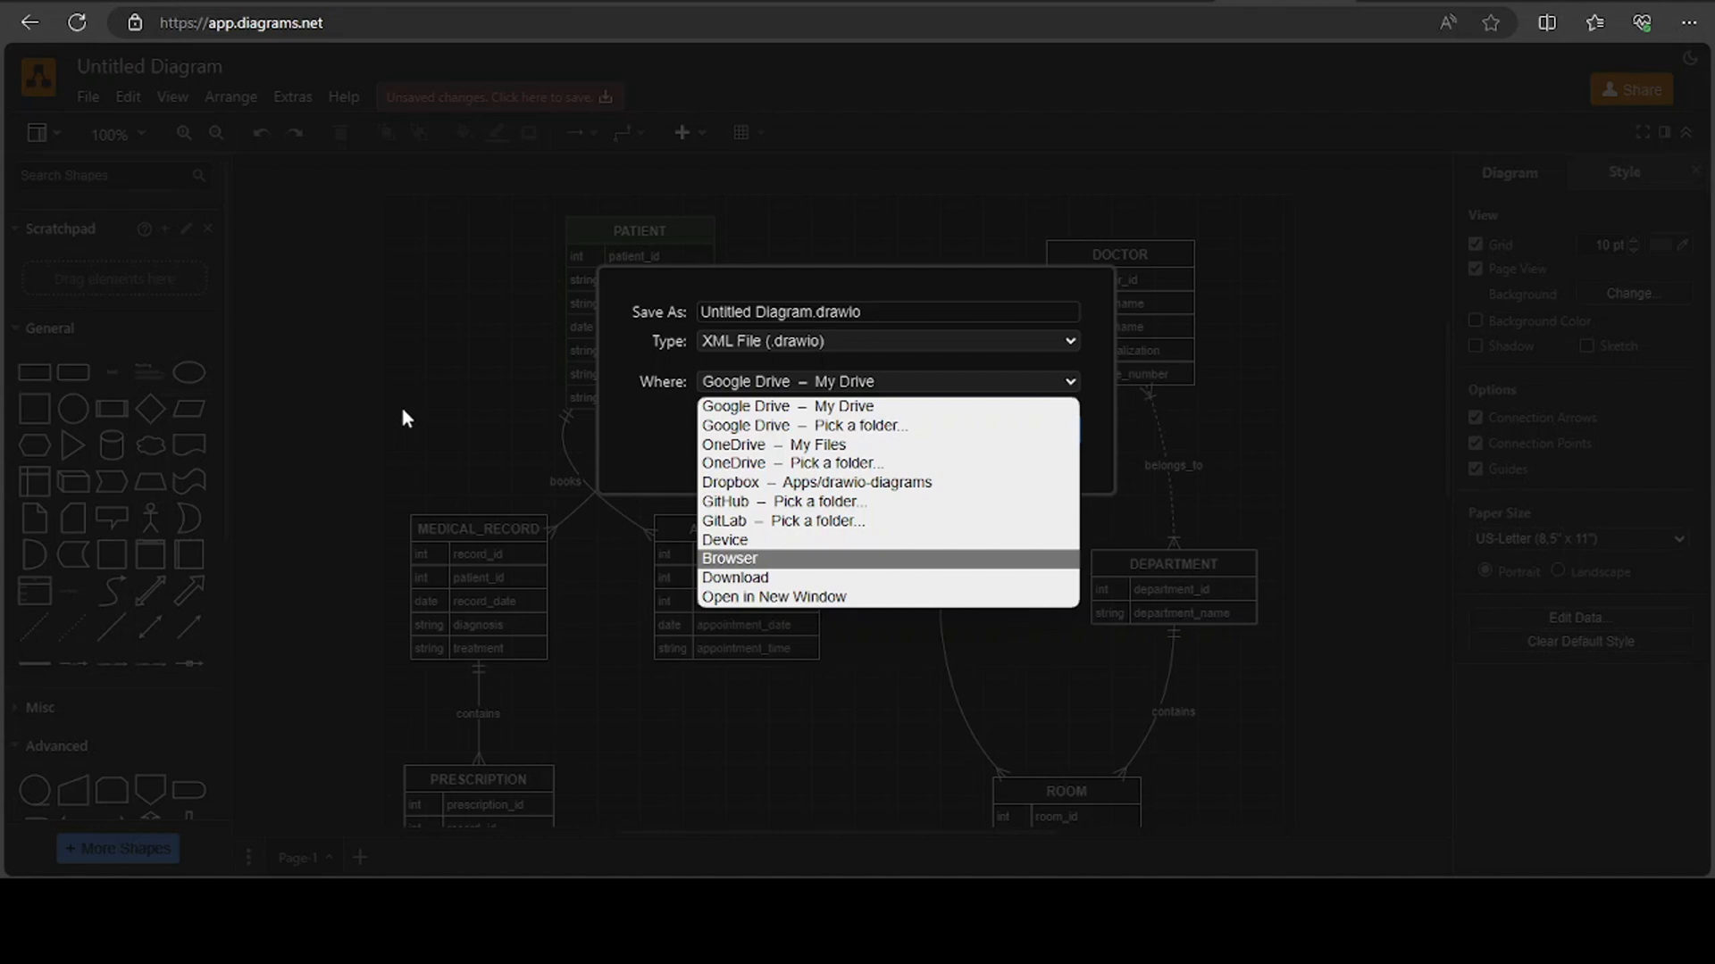
{"action": "key", "text": "Escape"}
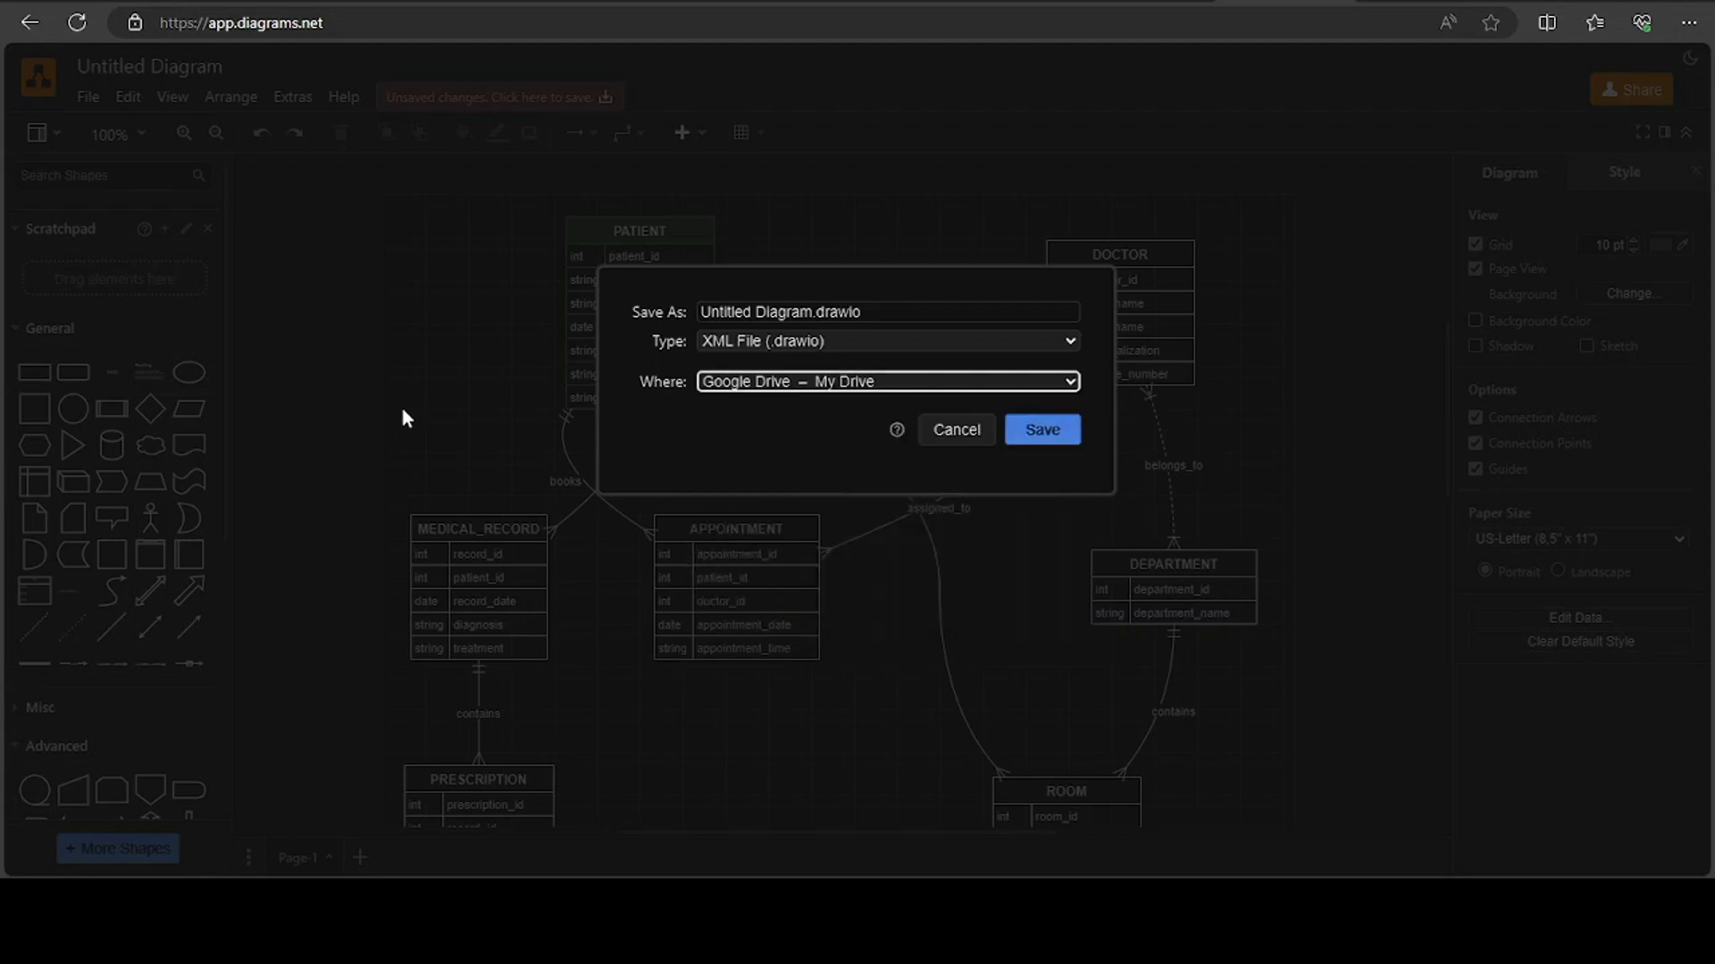